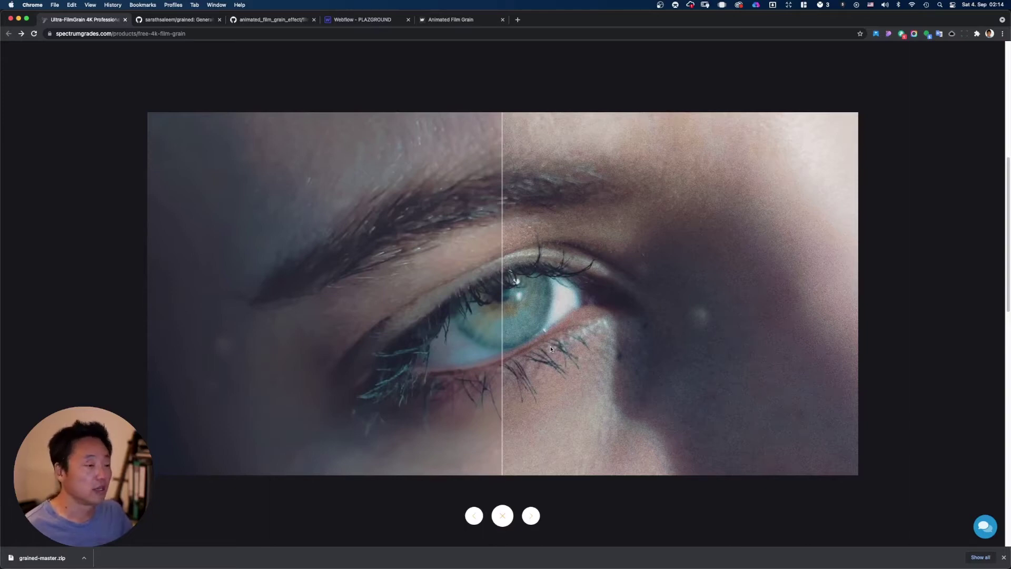
Page through the film-grain comparison slides to the motorcycle slide, then close the lightbox.
left_click(531, 516)
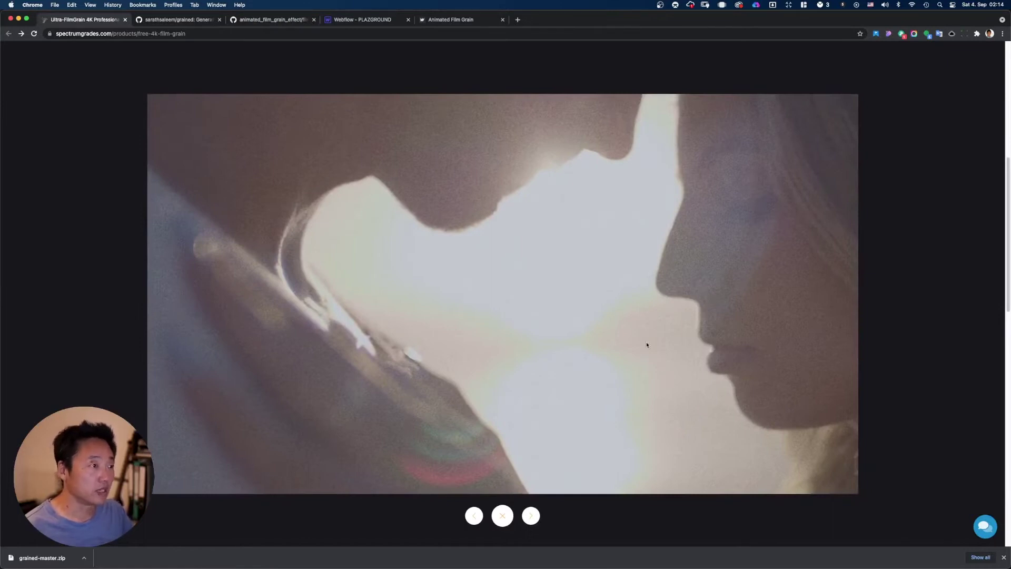
left_click(531, 516)
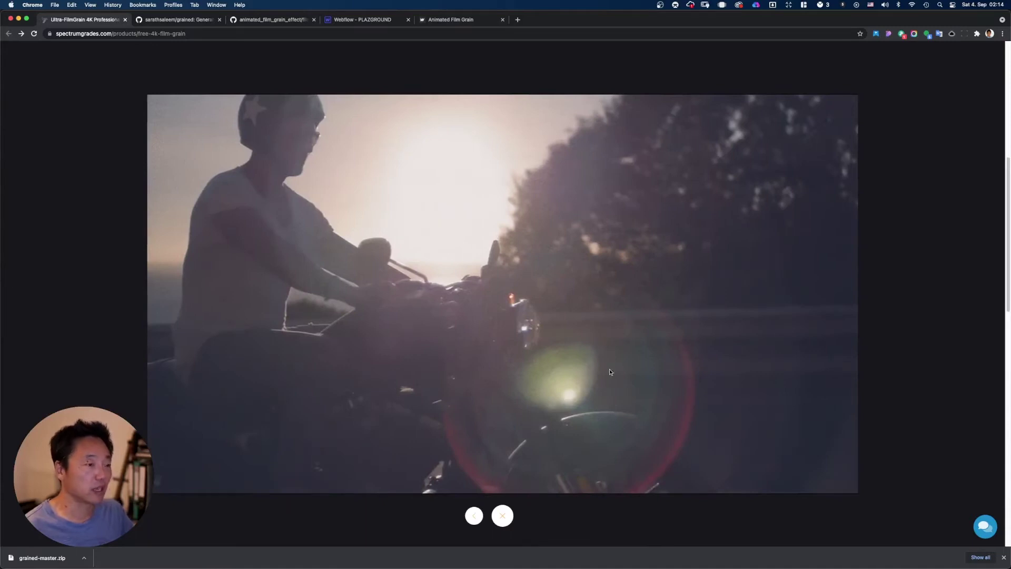
left_click(503, 516)
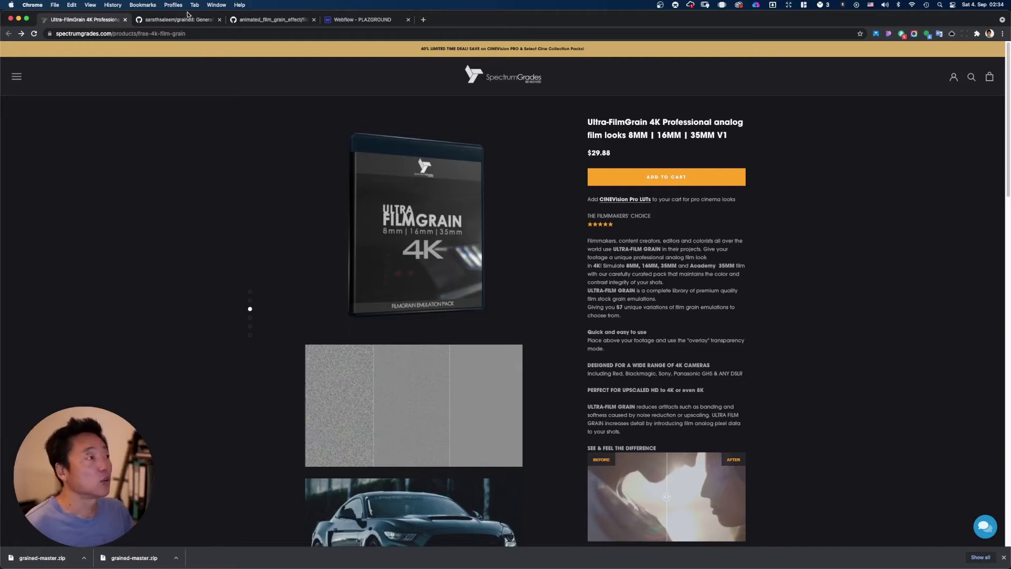
Bring up the grained repository tab, check its Code clone options, and glance at Cyberduck.
left_click(183, 19)
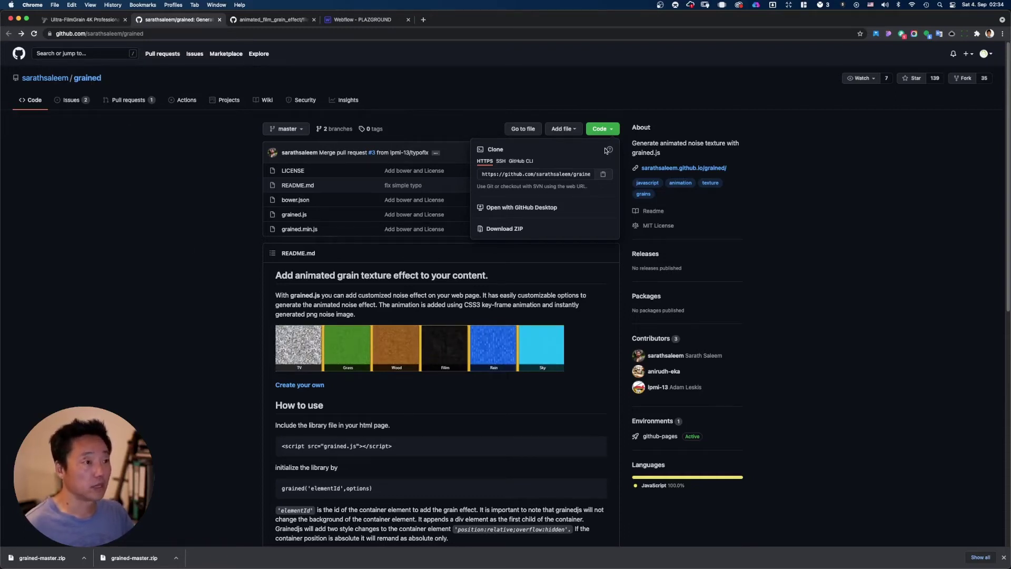
left_click(601, 92)
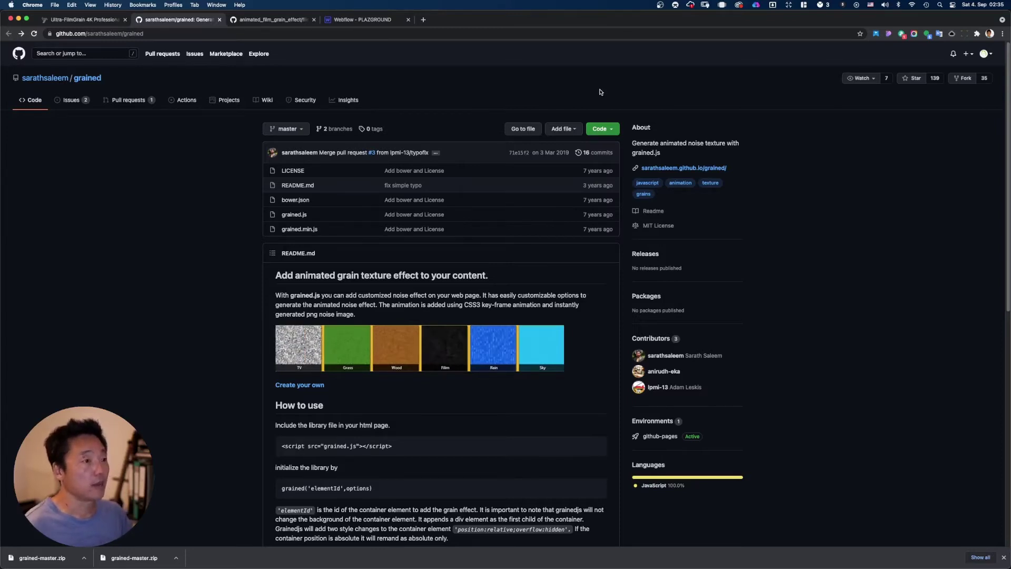
left_click(599, 132)
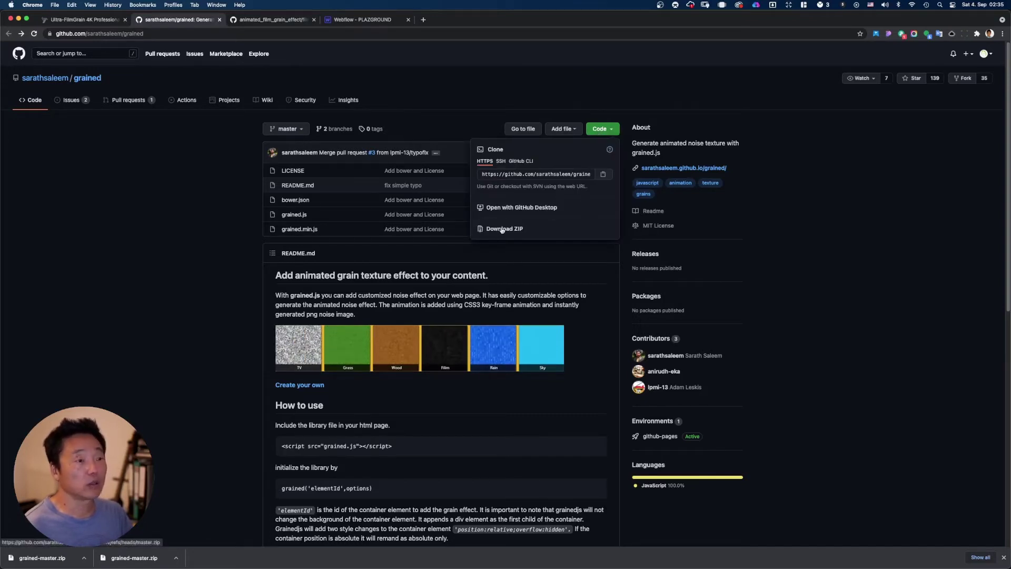
left_click(123, 235)
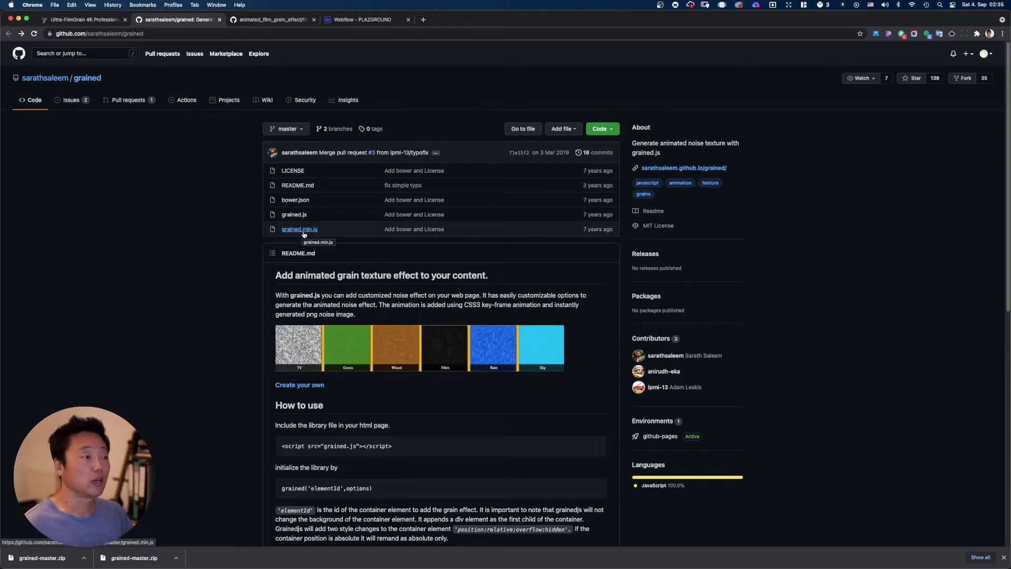
key("super+Tab")
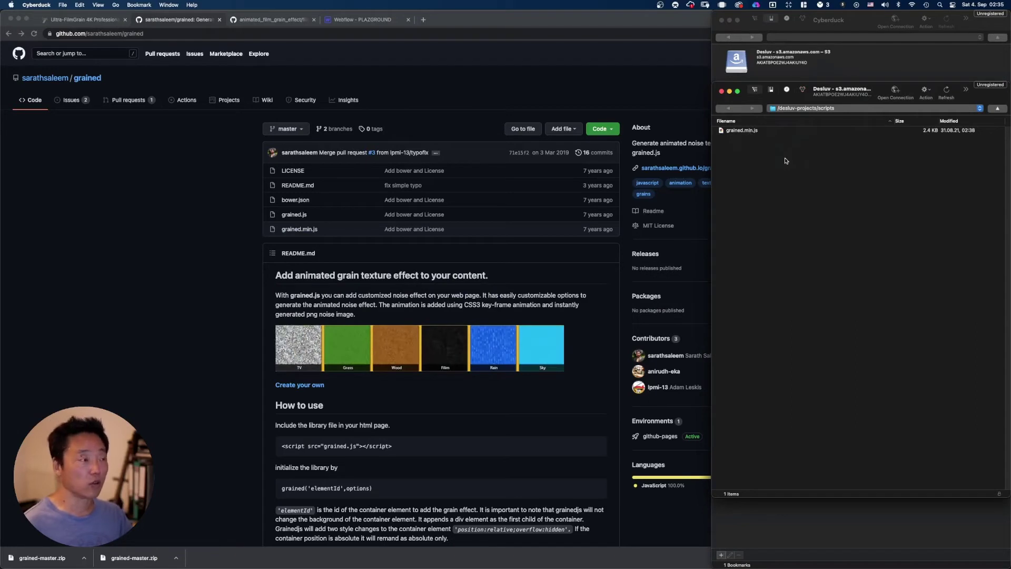
left_click(120, 213)
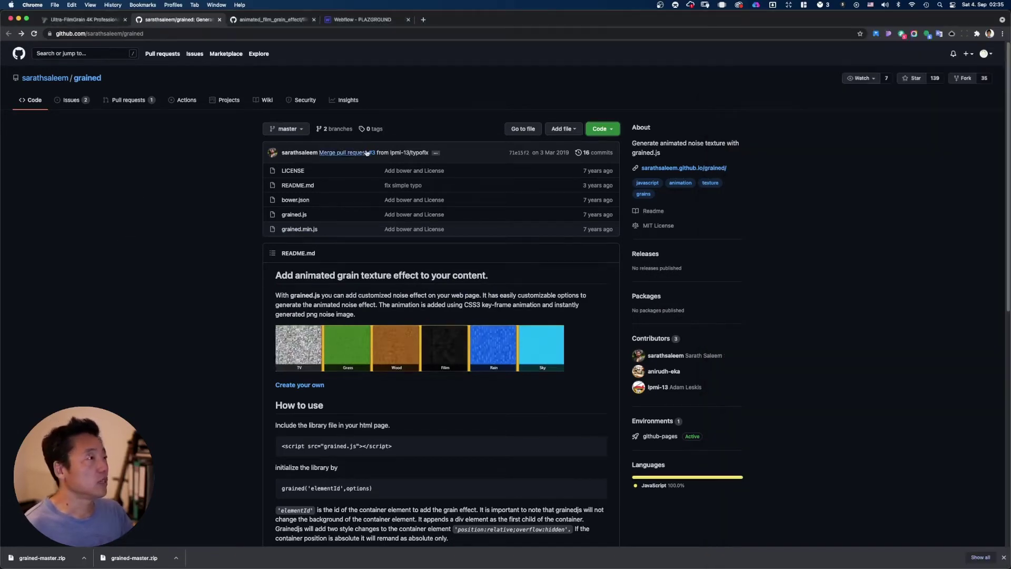
Insert a Div Block into the Webflow page body and give it the class hero.
left_click(374, 21)
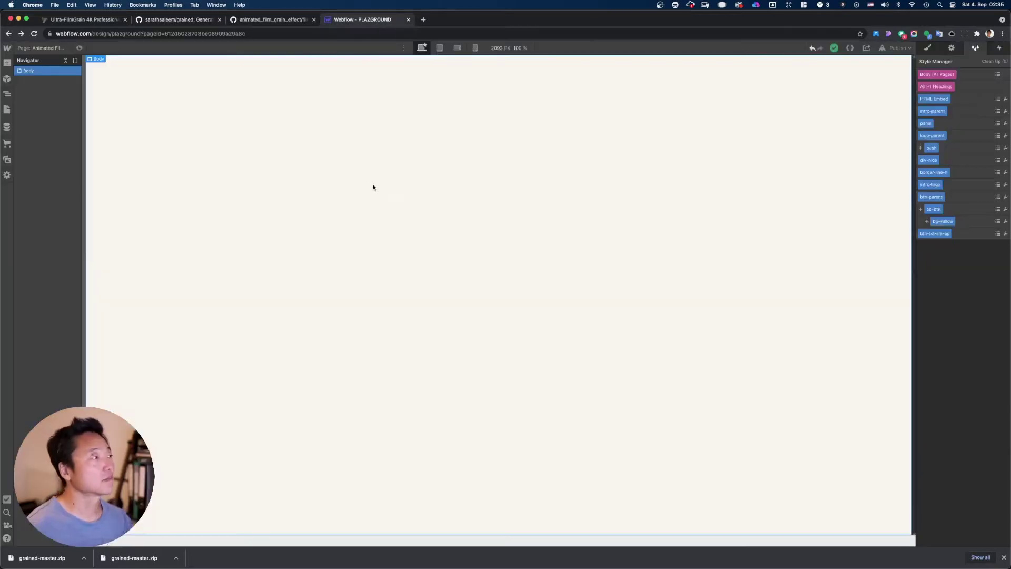
left_click(929, 48)
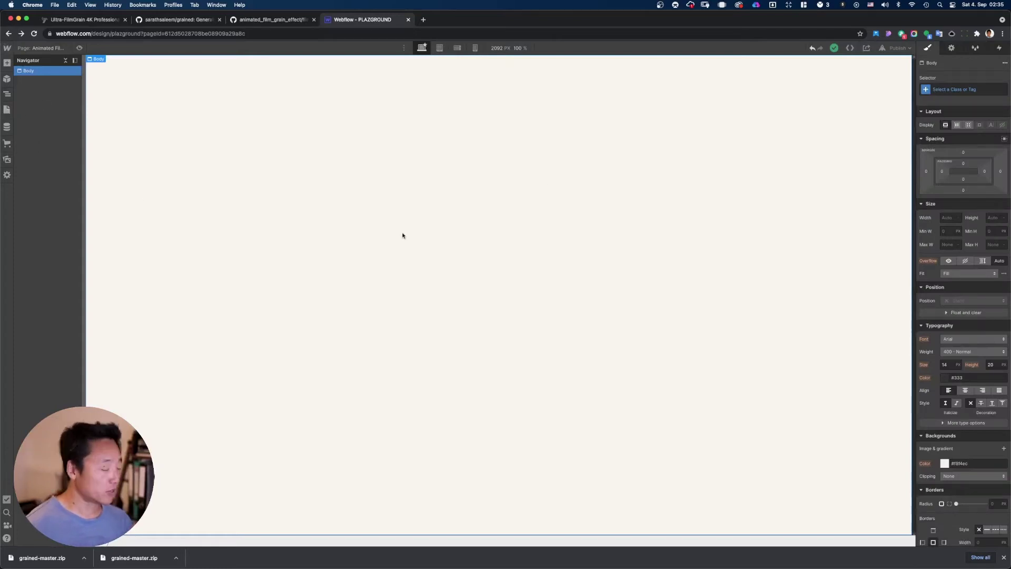
key("super+e")
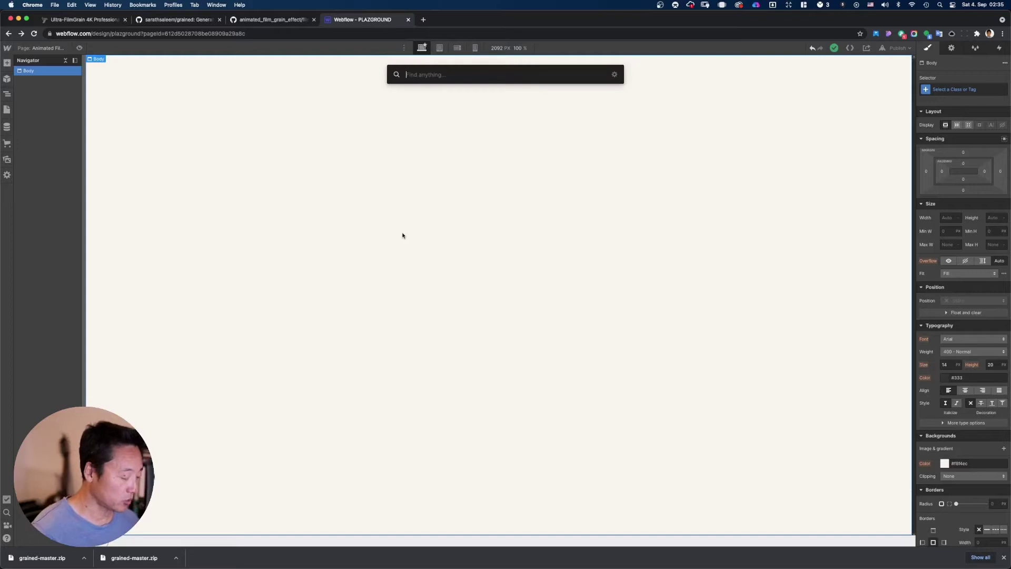
type("div")
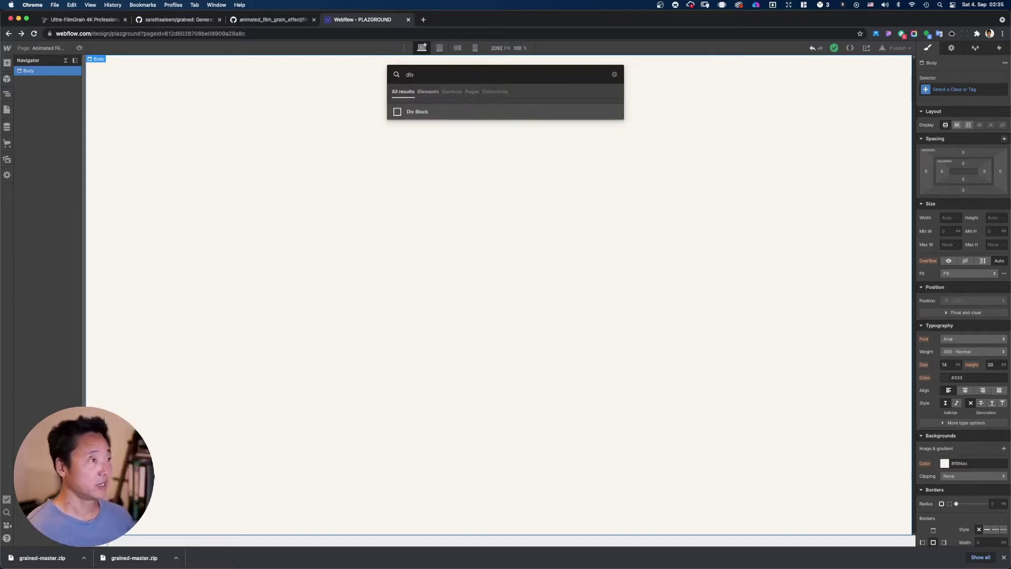
key("Return")
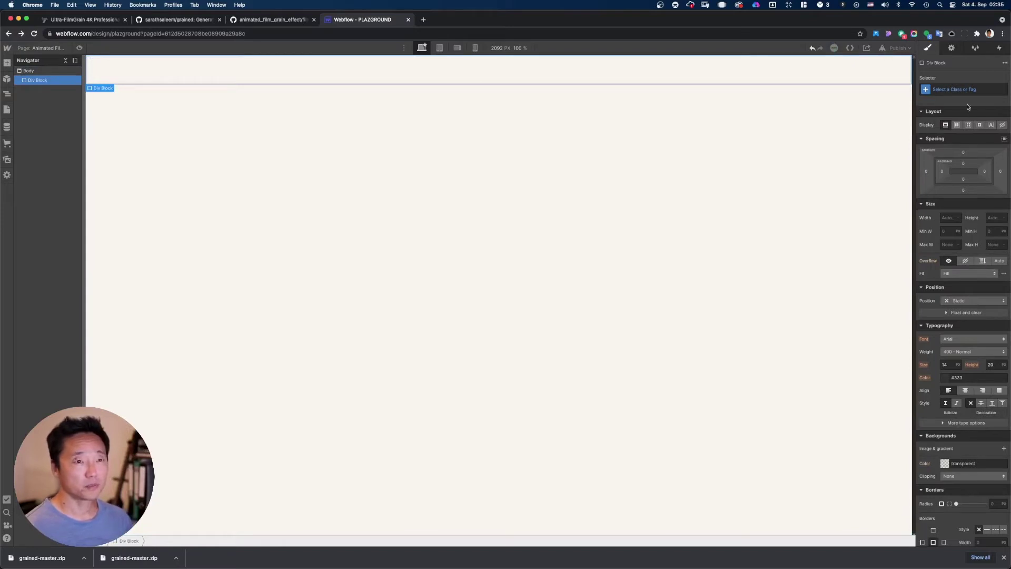
left_click(959, 90)
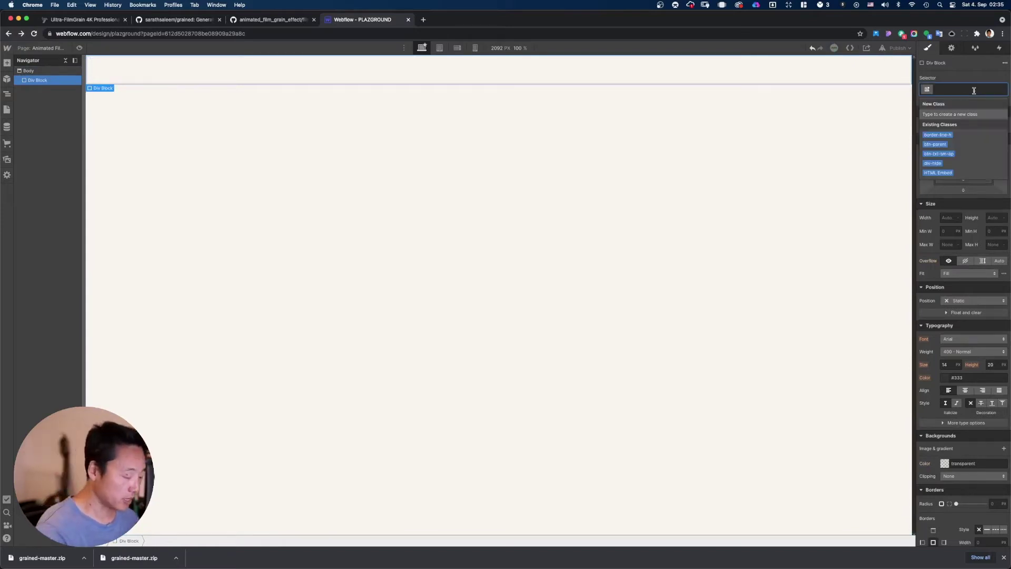
type("hero")
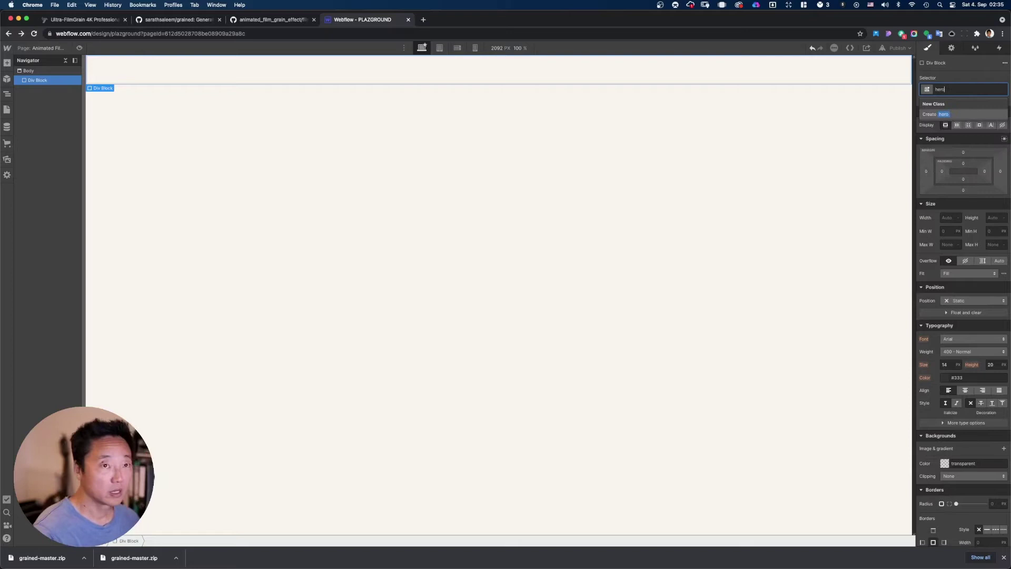
key("Return")
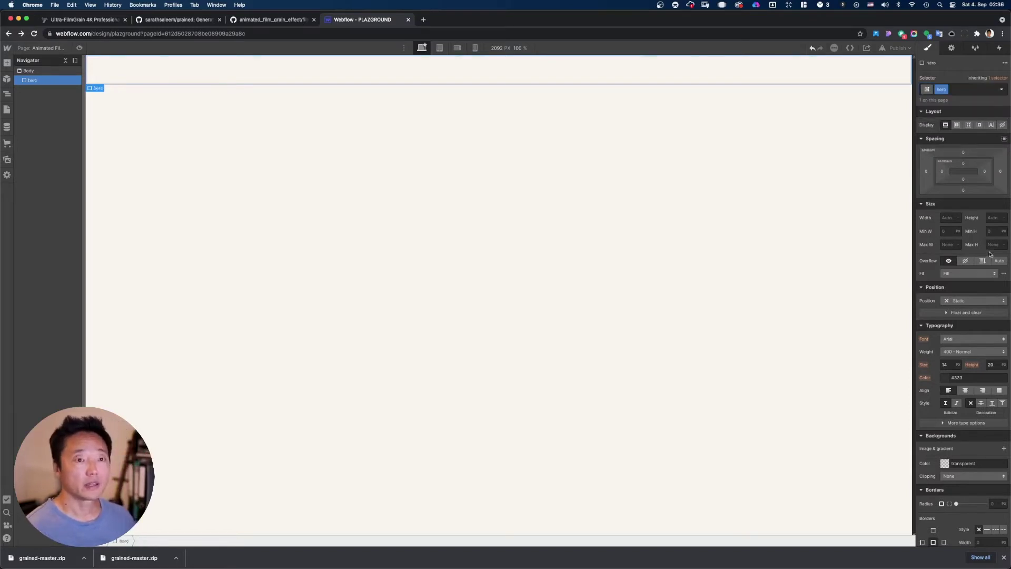
Size the hero to 100vh by 100vw and make it a flex container with centred alignment and justification.
left_click(994, 216)
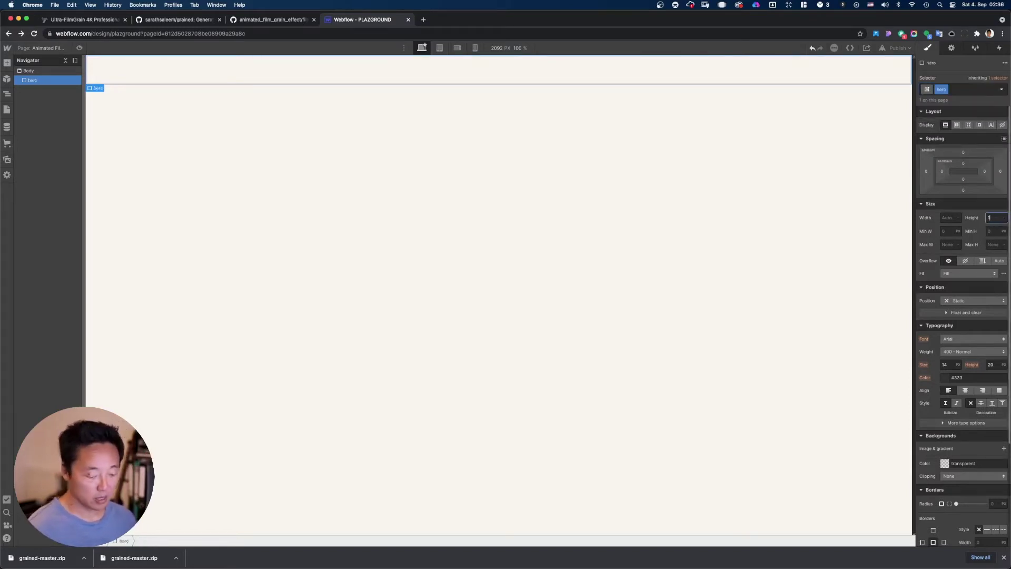
type("100vh")
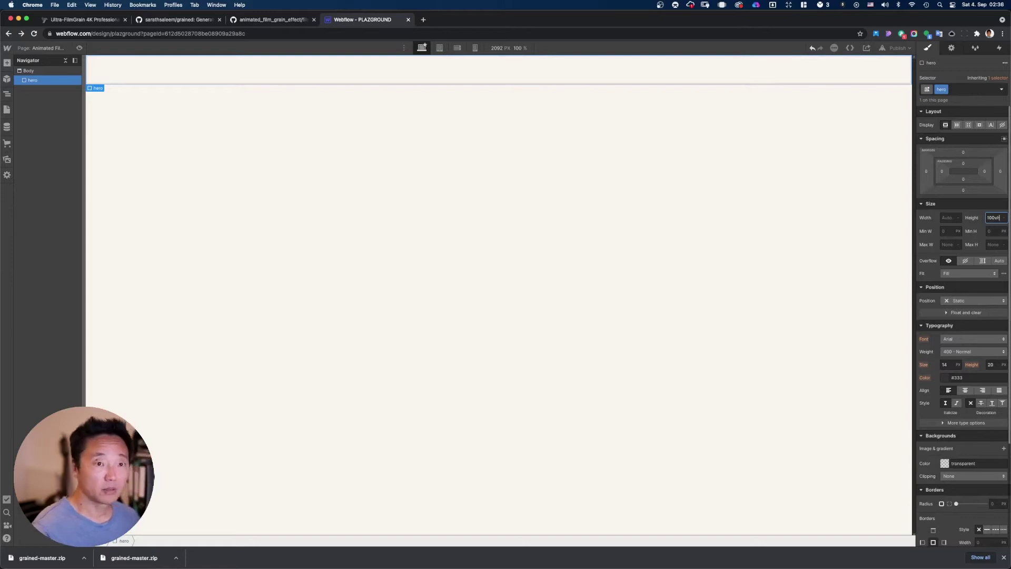
key("Return")
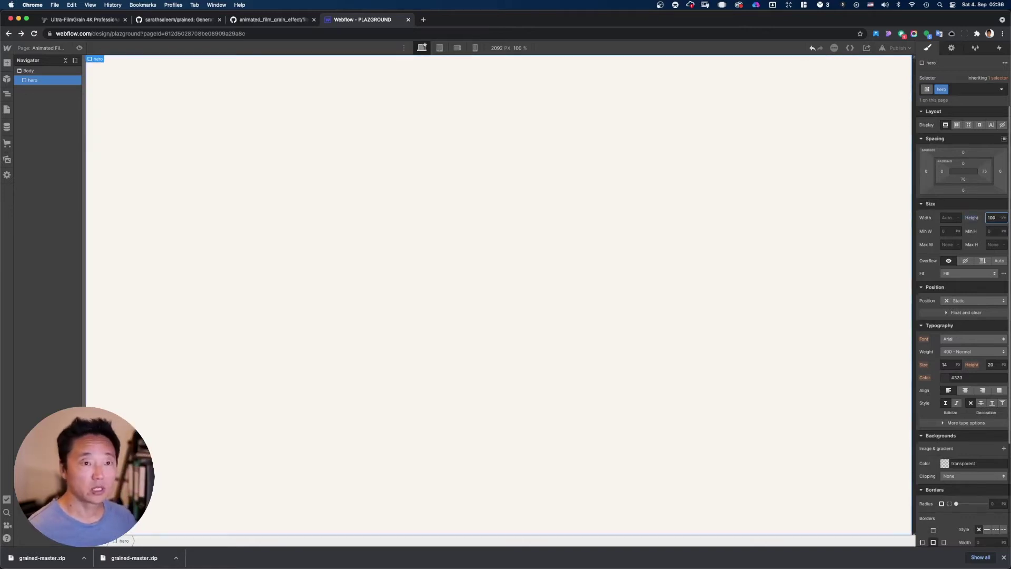
left_click(944, 218)
type("1")
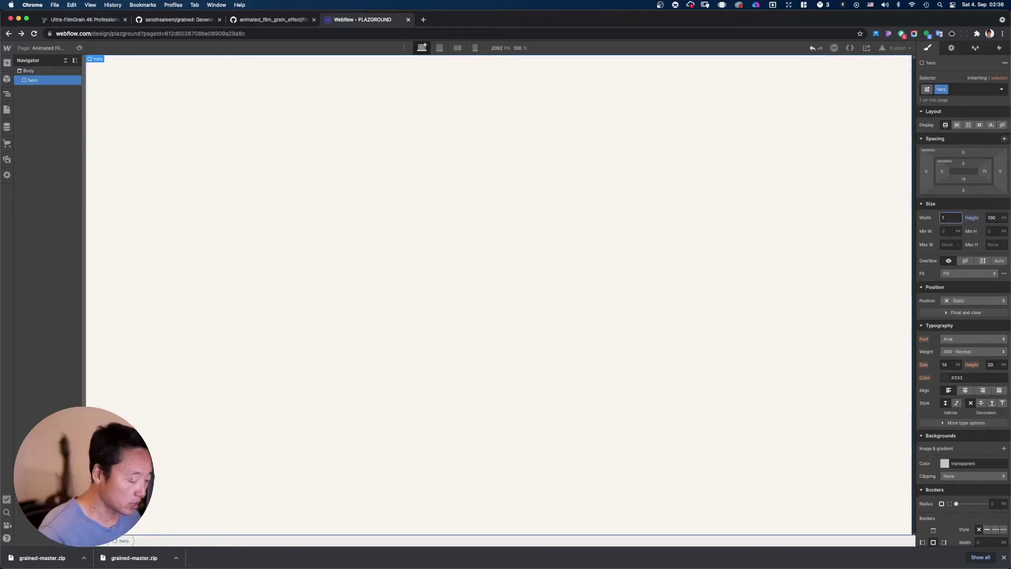
type("00")
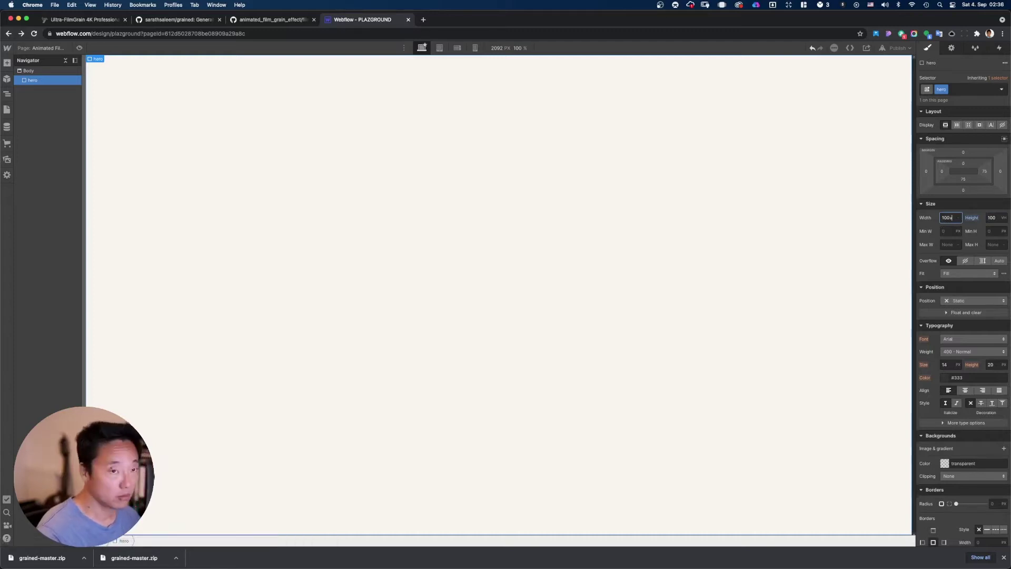
type("vw")
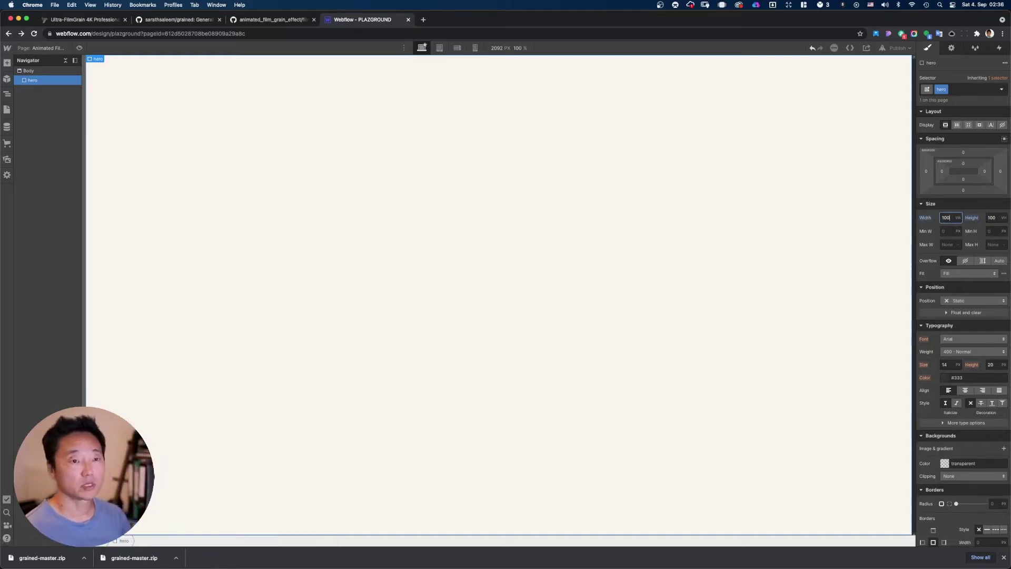
left_click(956, 125)
left_click(960, 153)
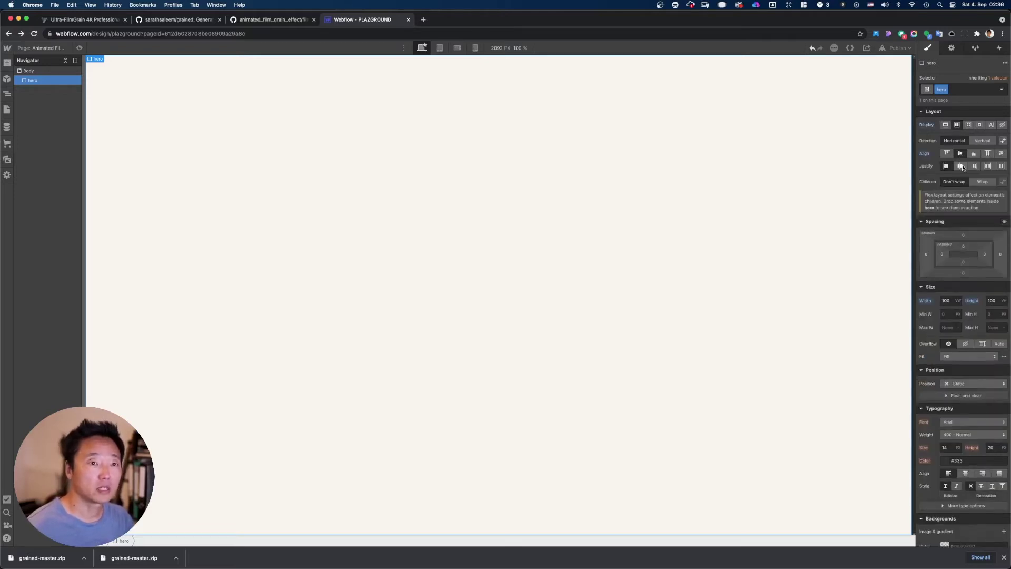
left_click(959, 166)
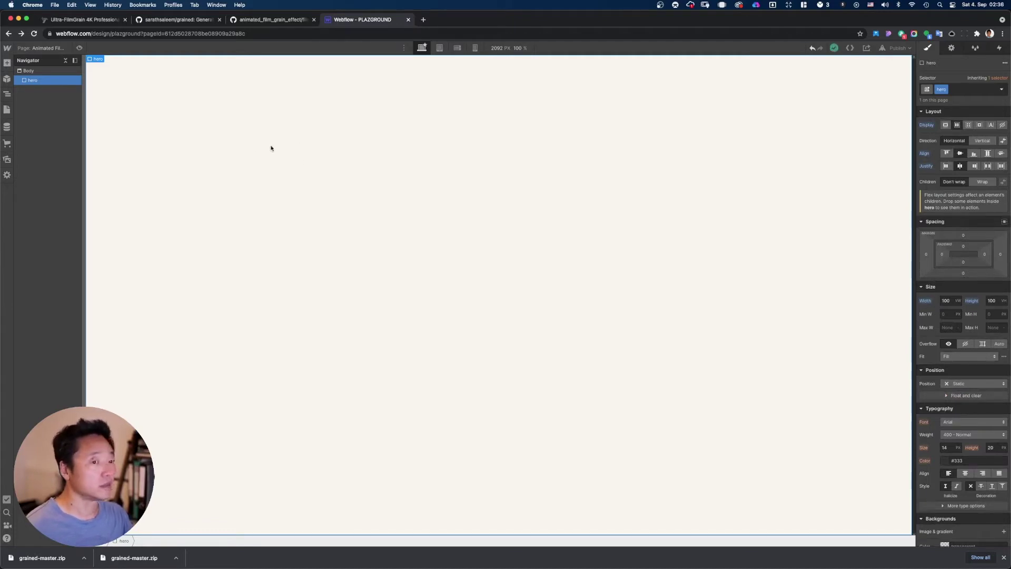
Add the seascape photo as the hero background, set to cover, centred and not tiled, then show the Navigator.
scroll(966, 472, "down", 8)
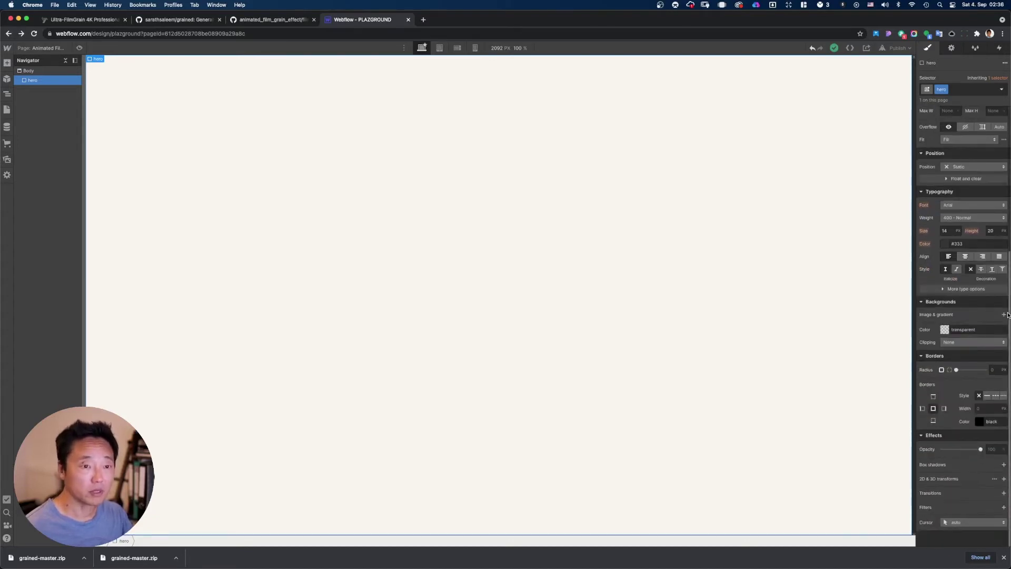
left_click(1004, 315)
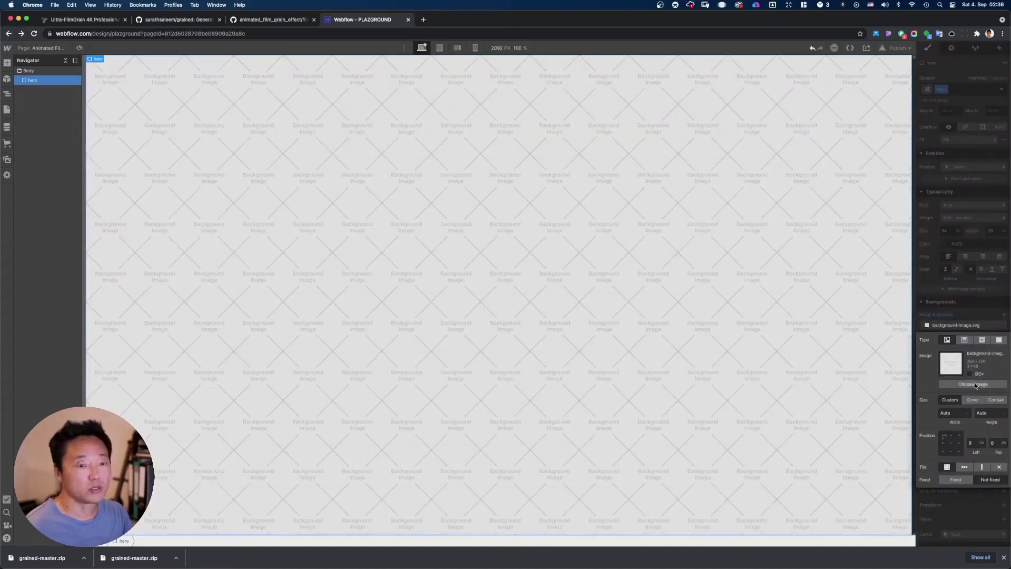
left_click(973, 384)
left_click(26, 130)
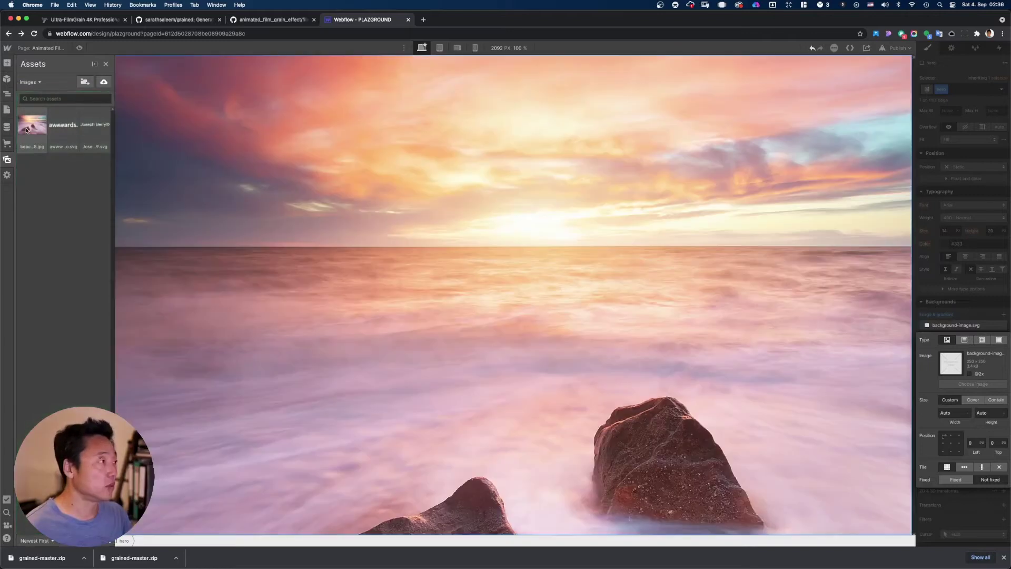
left_click(26, 130)
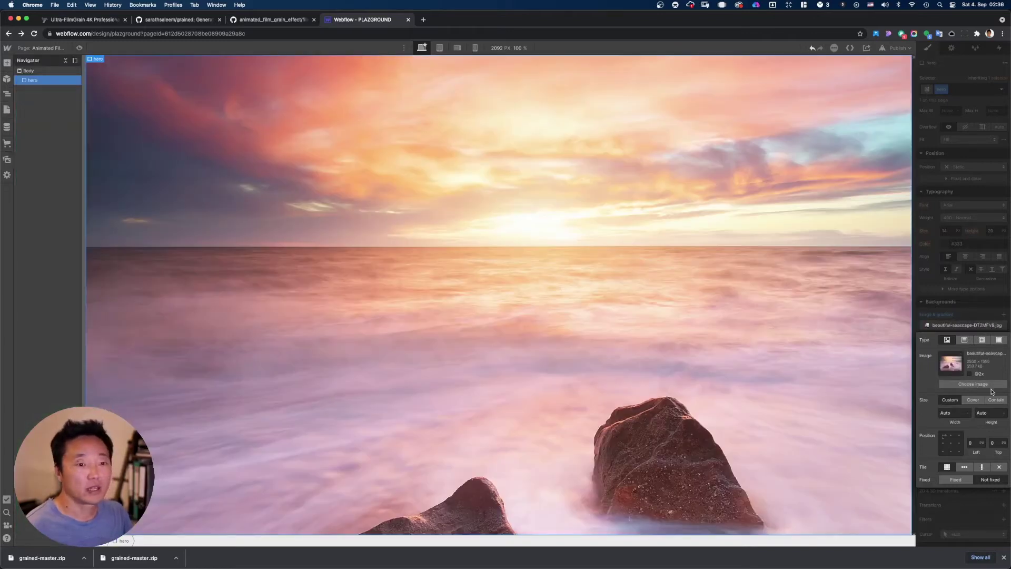
left_click(989, 388)
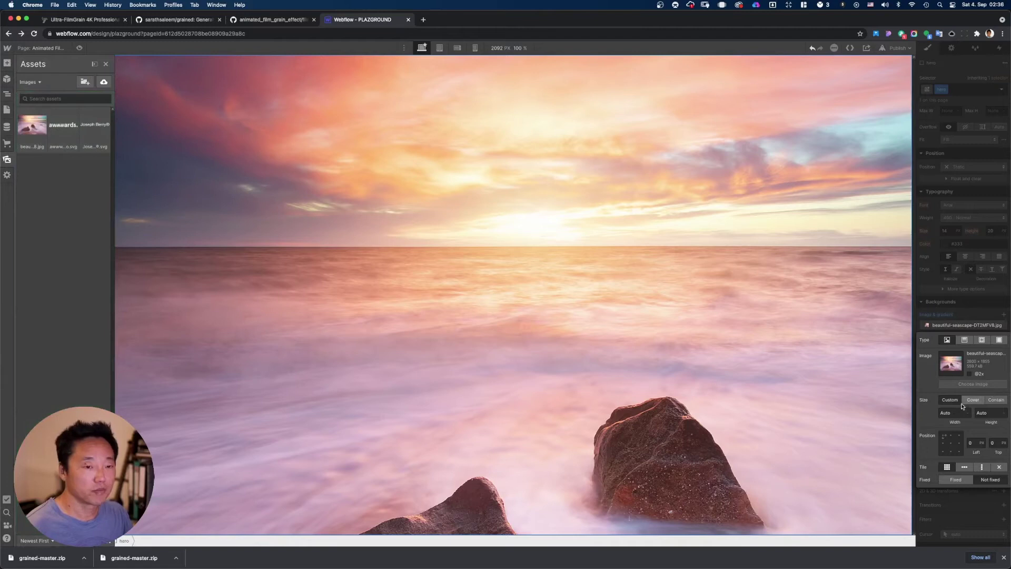
left_click(972, 399)
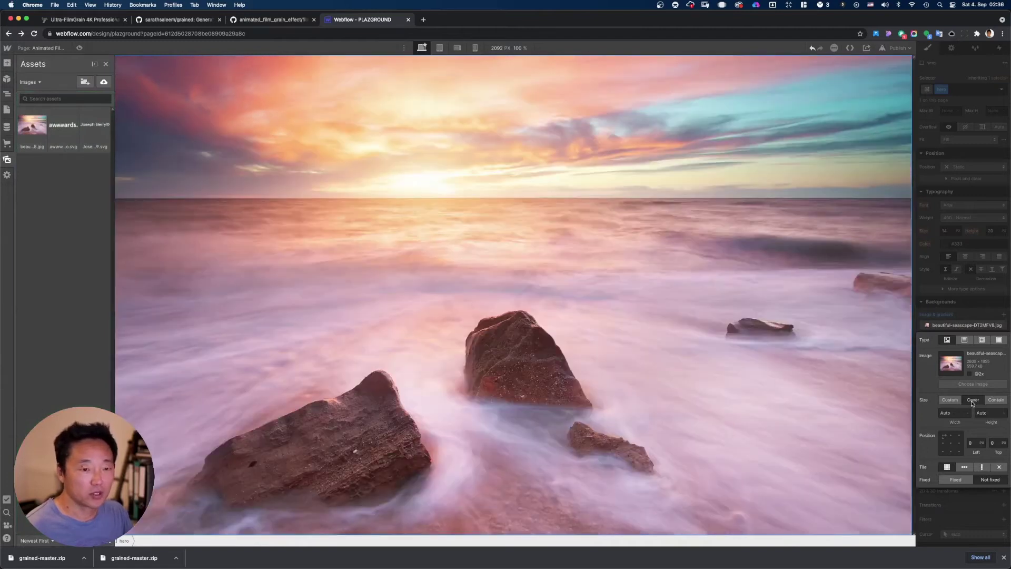
left_click(950, 442)
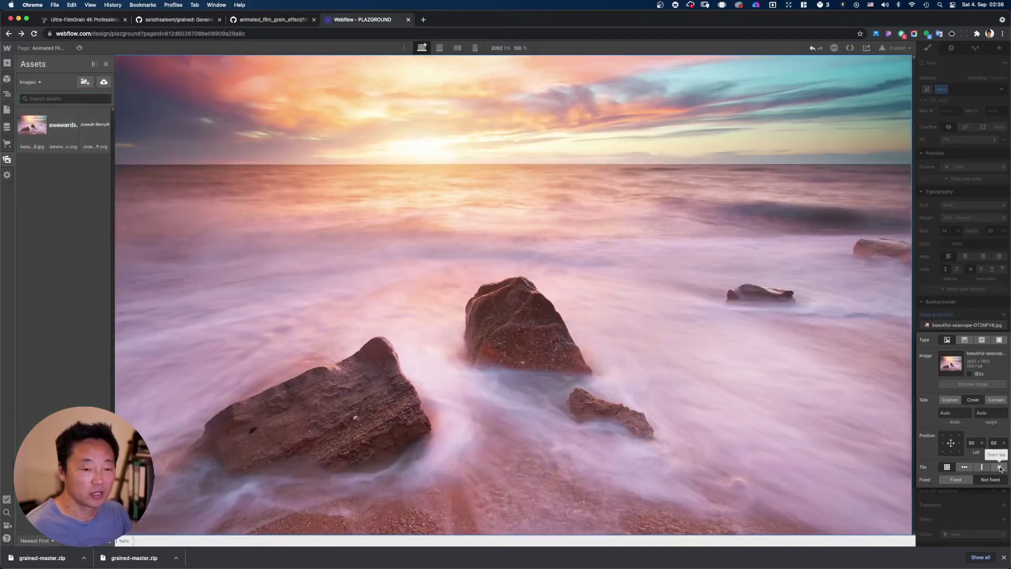
left_click(999, 467)
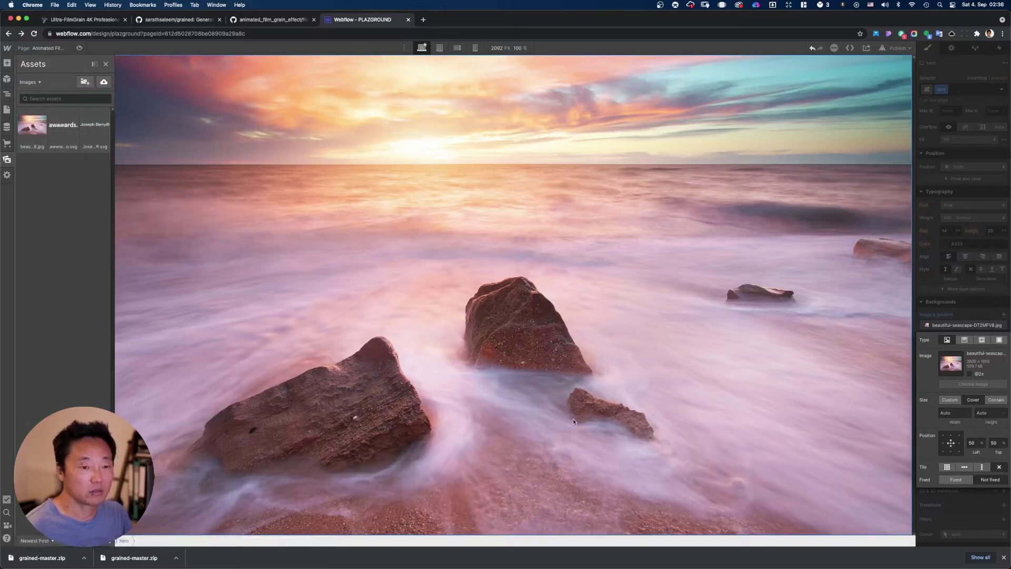
key("z")
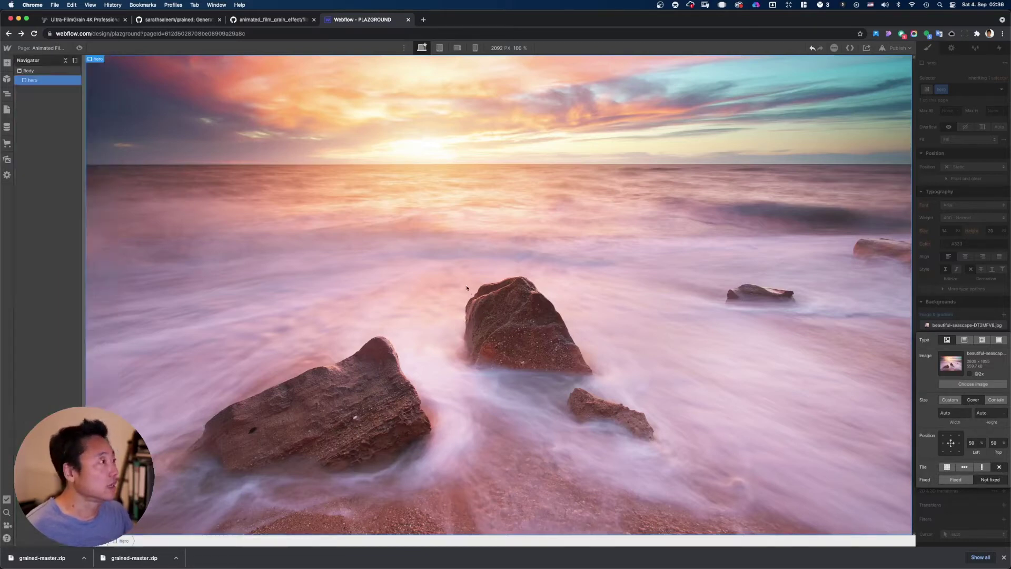
Add a linear gradient layer to the hero with a light blue top stop at 10% opacity.
left_click(1003, 316)
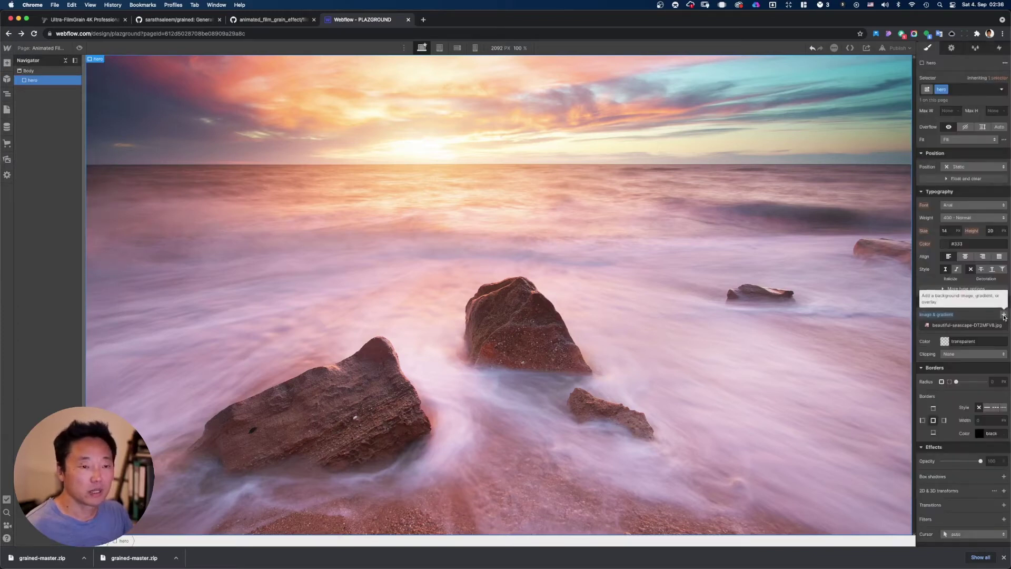
left_click(1003, 316)
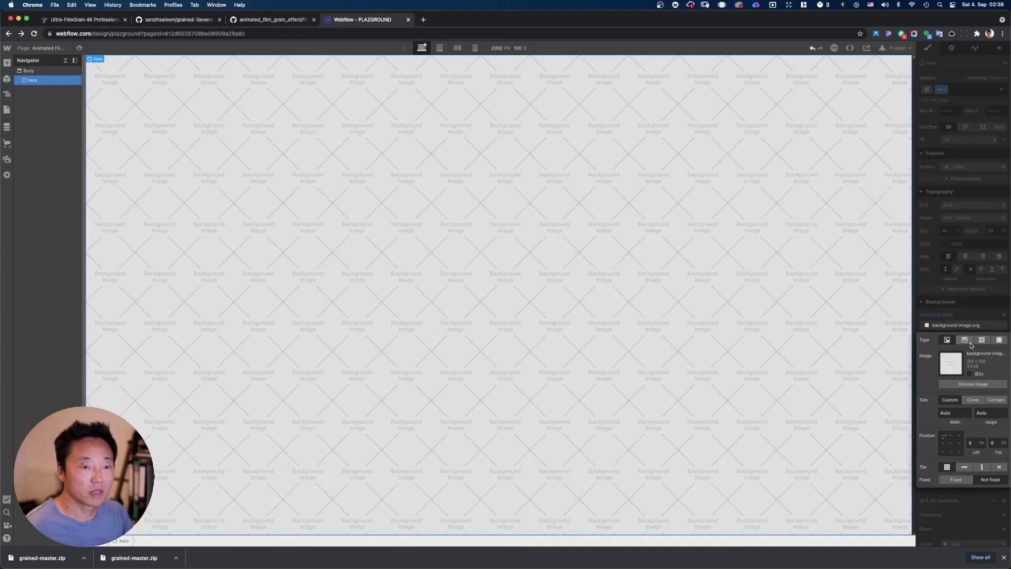
left_click(966, 341)
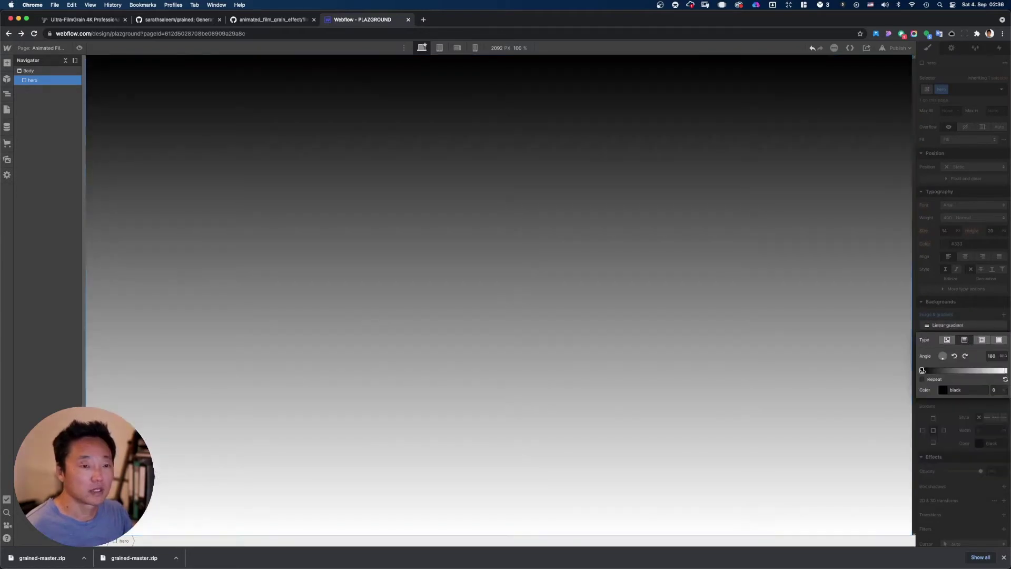
left_click(921, 371)
left_click(980, 443)
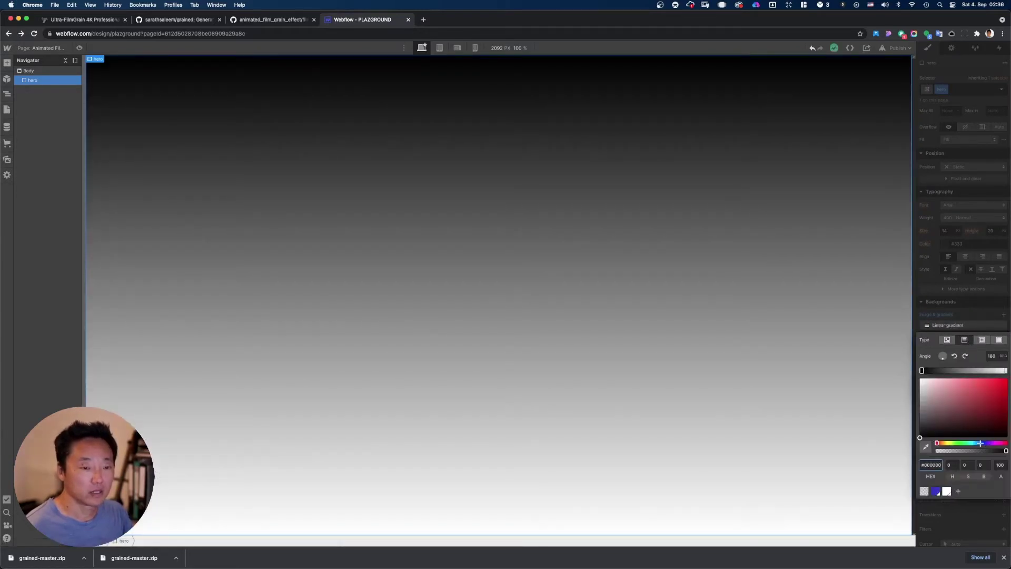
left_click(975, 443)
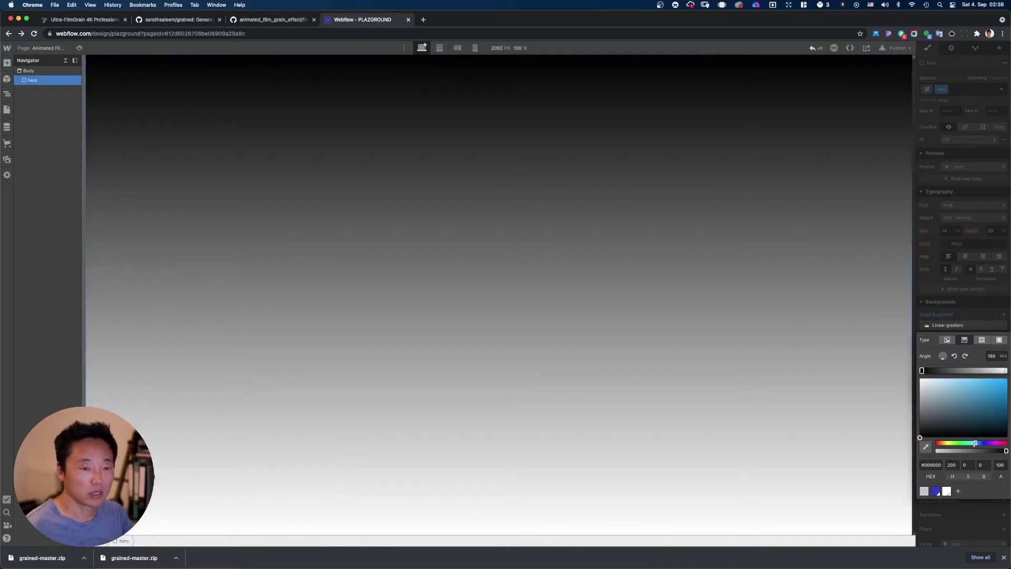
left_click(979, 386)
left_click_drag(980, 386, 981, 387)
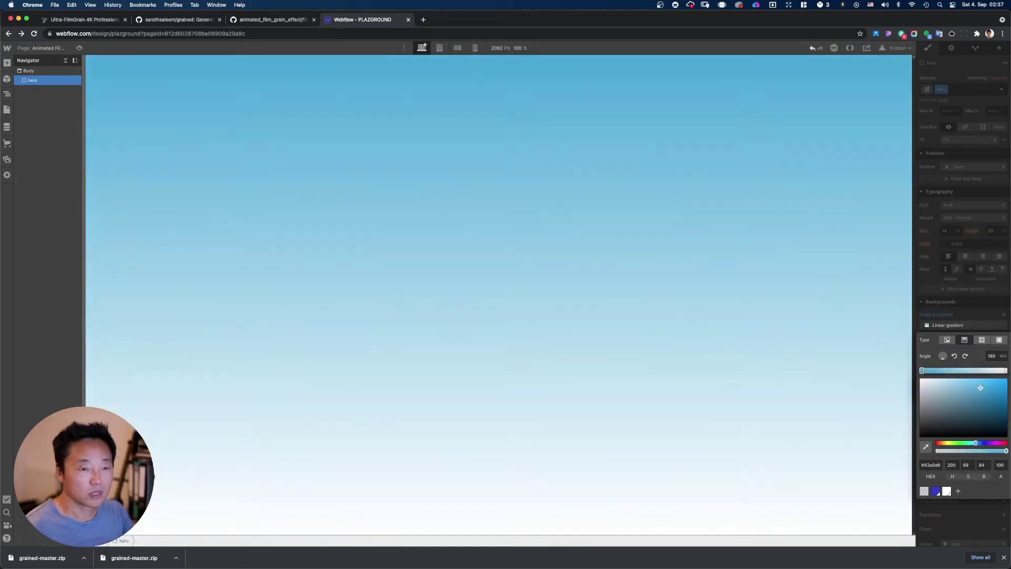
left_click(999, 465)
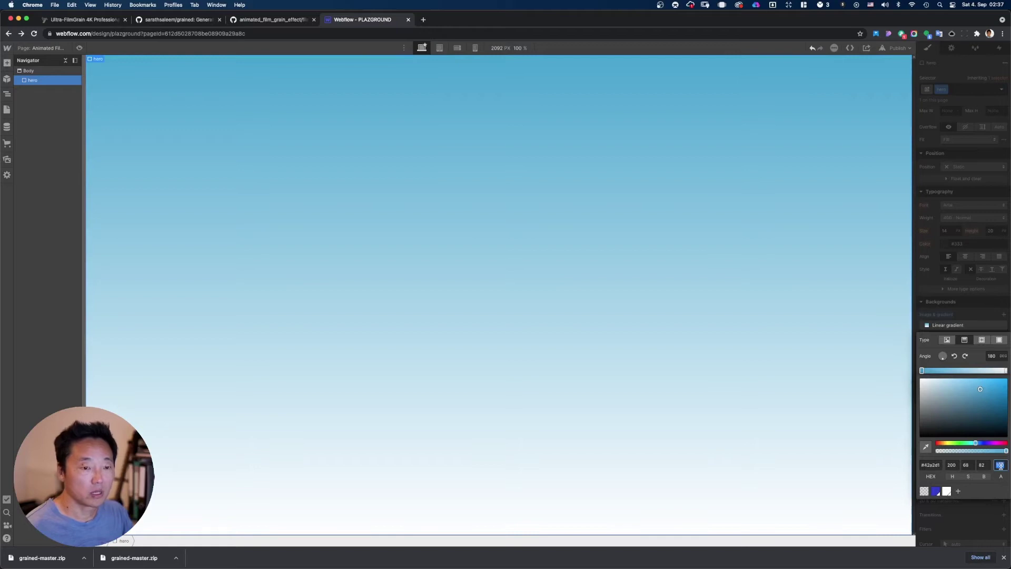
type("40")
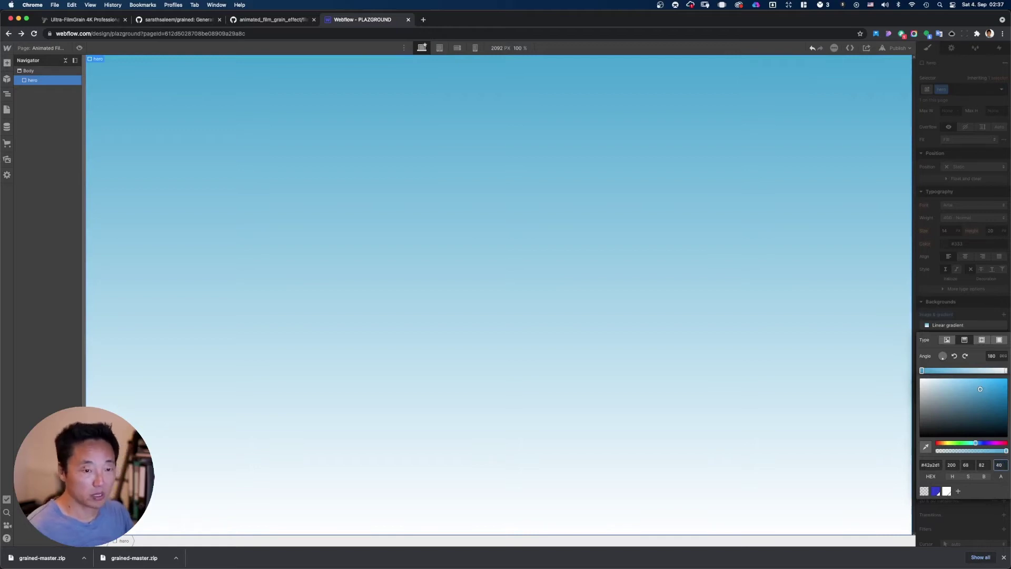
key("Return")
left_click(999, 465)
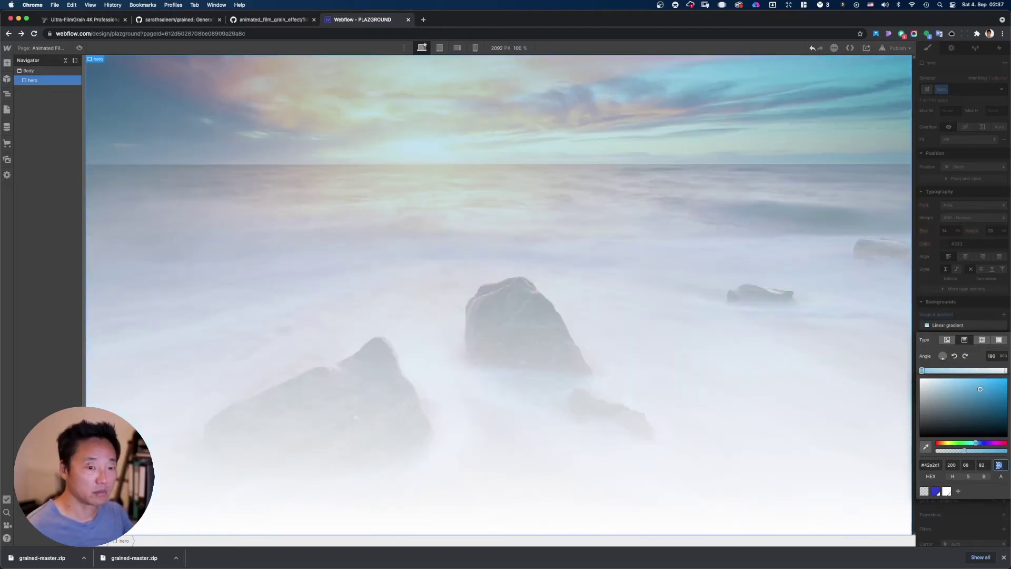
type("20")
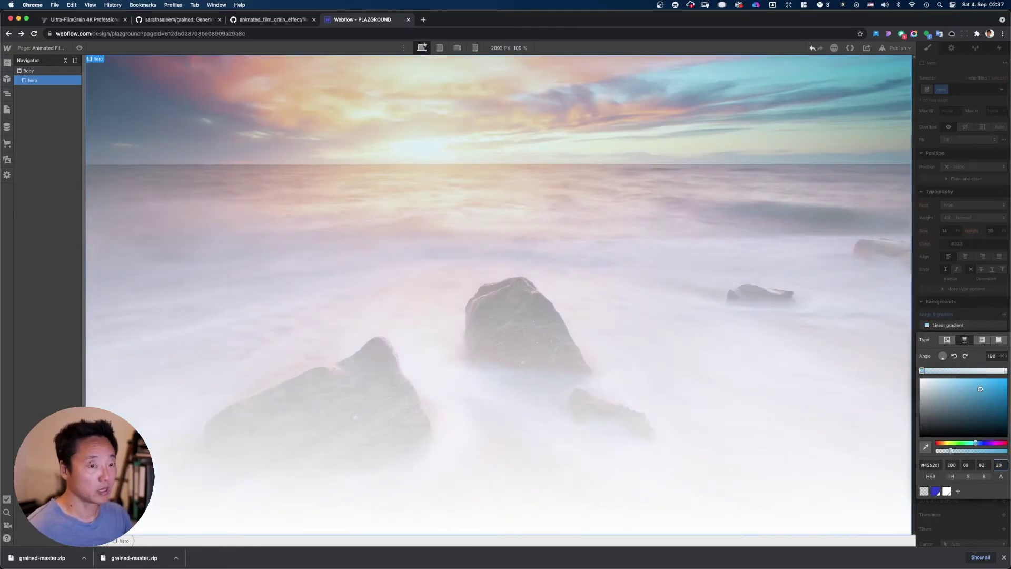
key("BackSpace")
key("BackSpace")
type("100")
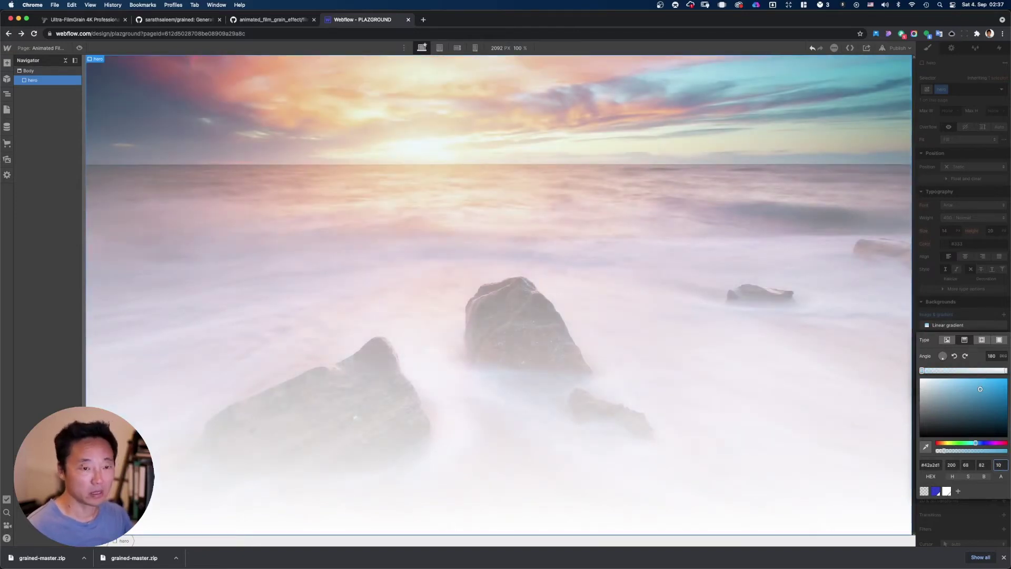
Set the gradient's bottom stop to deep purple at 40% opacity.
left_click(1005, 371)
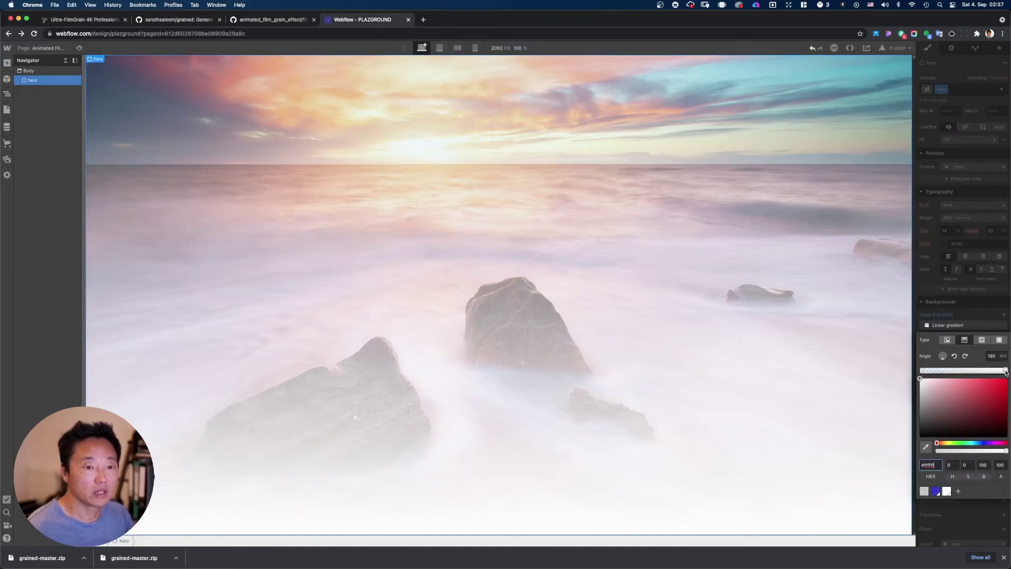
left_click(987, 443)
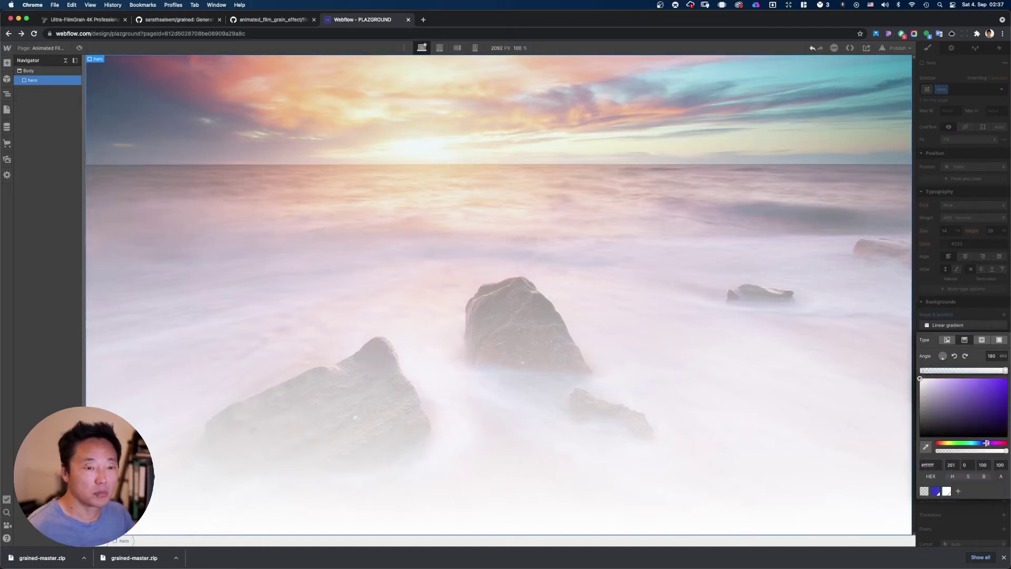
left_click(991, 412)
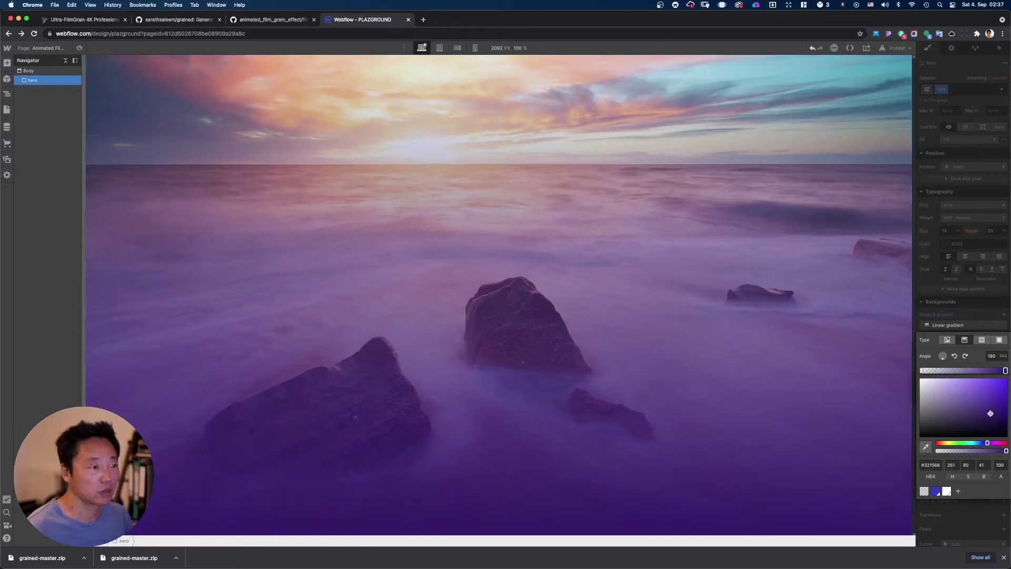
left_click(1003, 466)
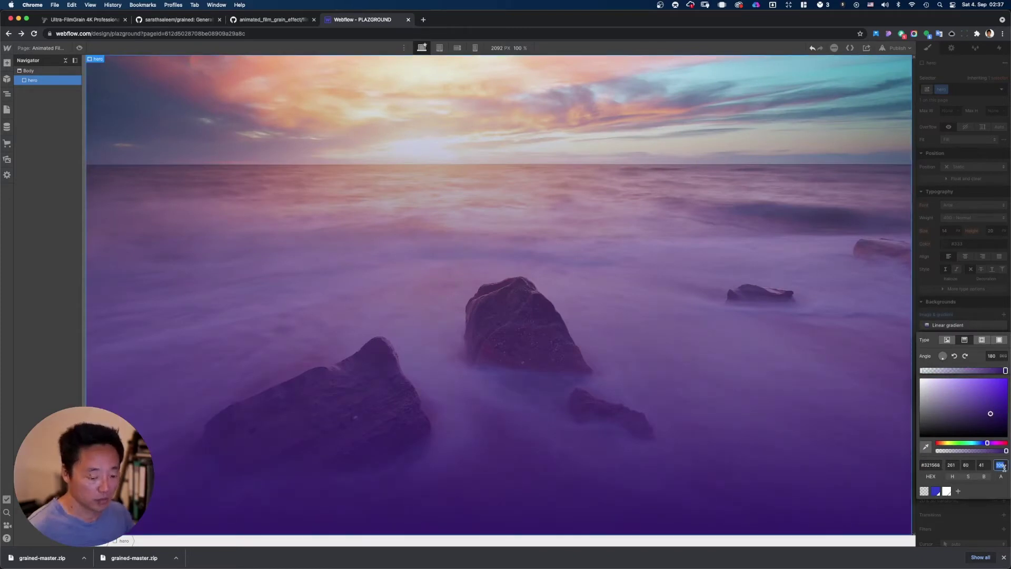
type("60")
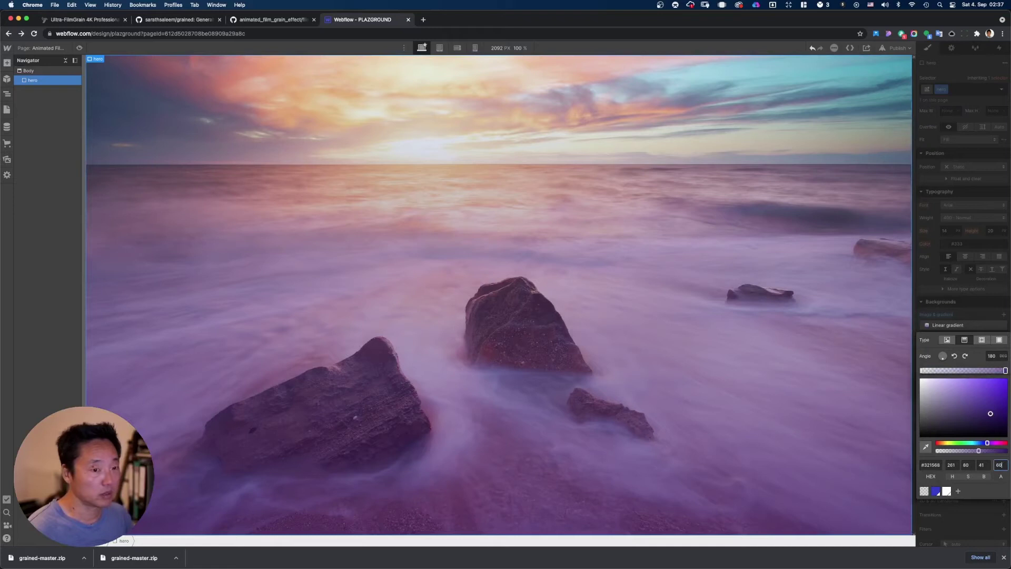
key("BackSpace")
key("BackSpace")
type("50")
key("BackSpace")
key("BackSpace")
type("40")
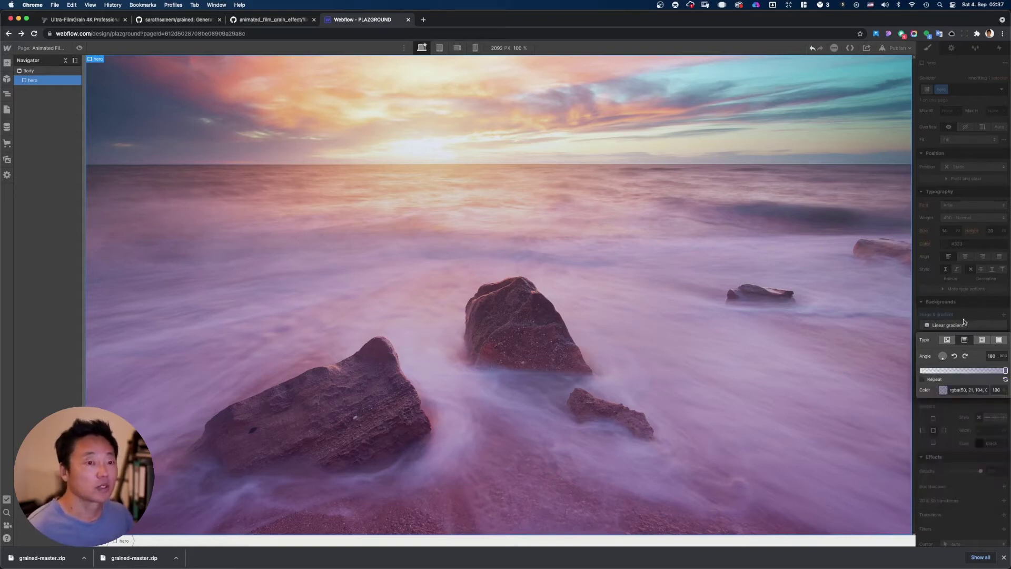
Insert a Heading into the hero and type 'Animated Film Grain Effect' as its text.
left_click(213, 232)
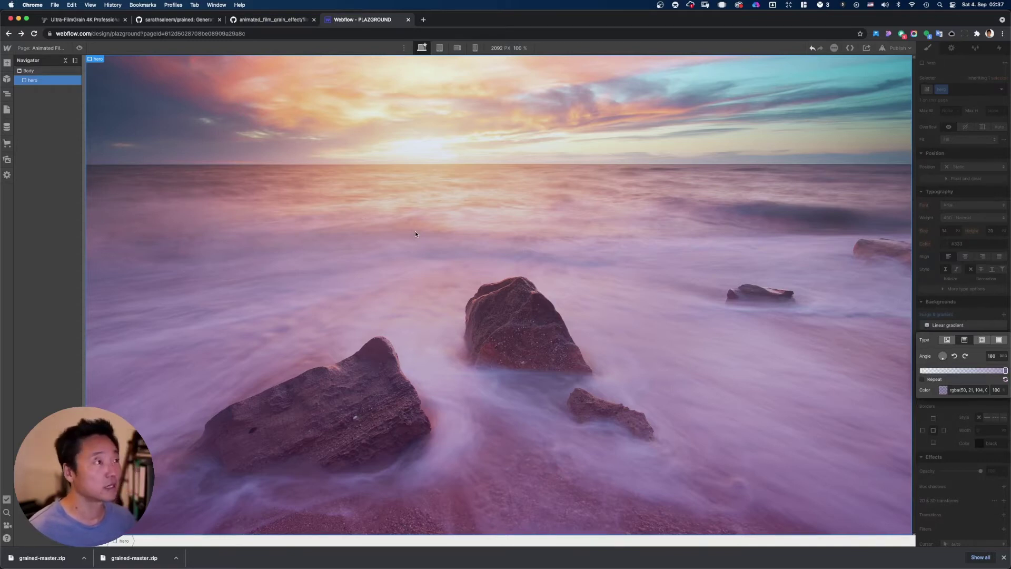
key("super+e")
type("h")
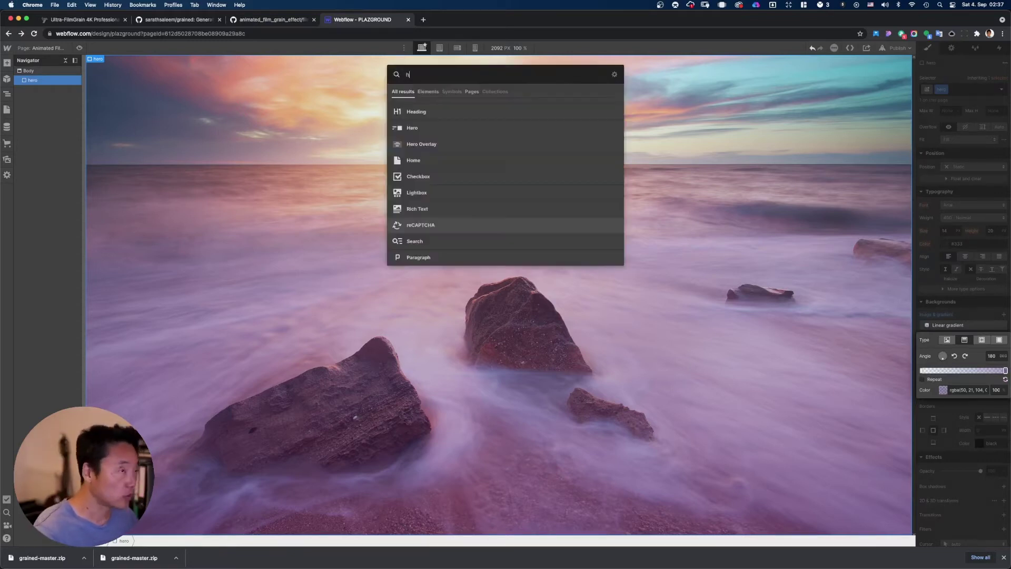
left_click(442, 112)
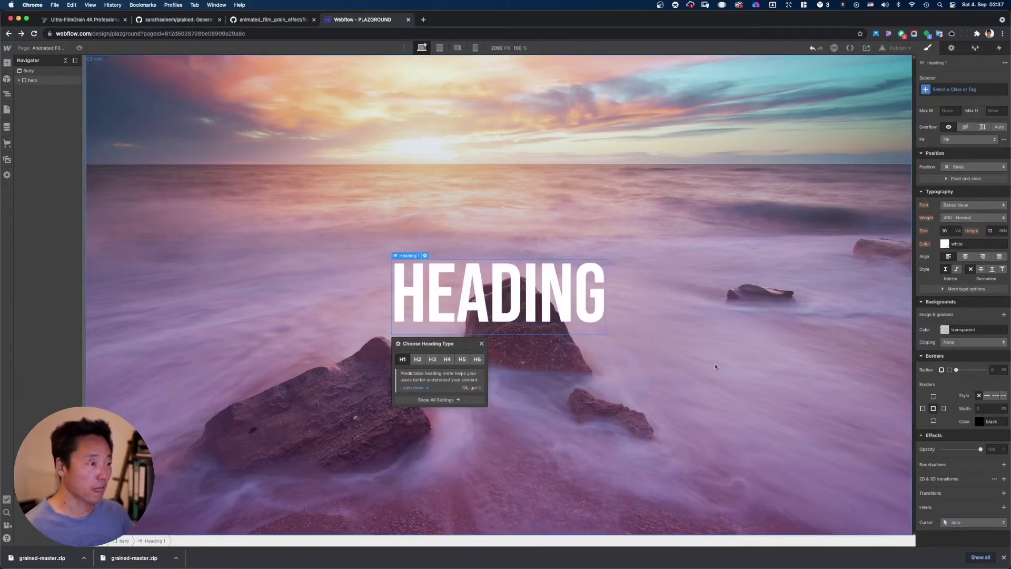
left_click(736, 359)
left_click(559, 312)
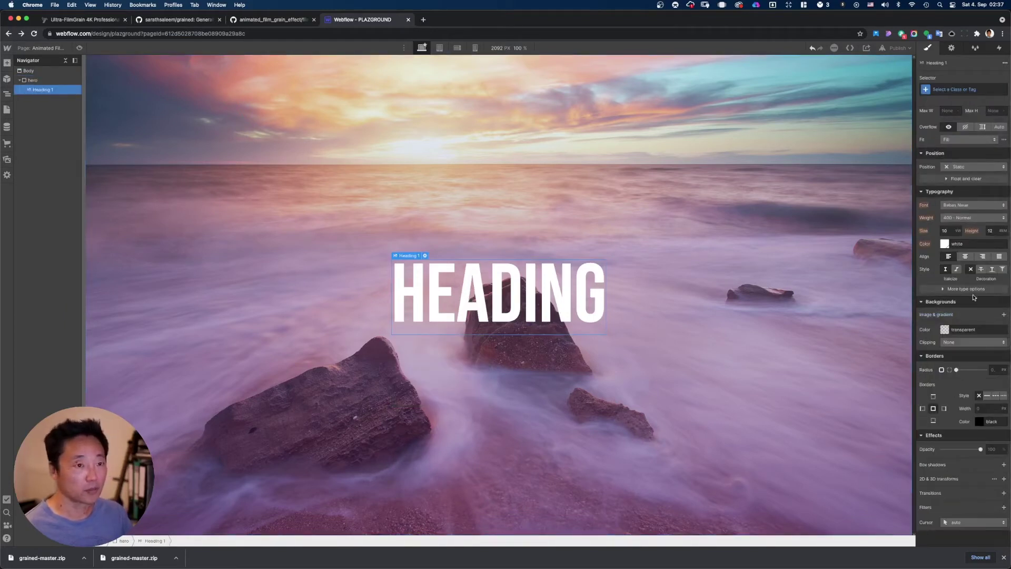
left_click(955, 231)
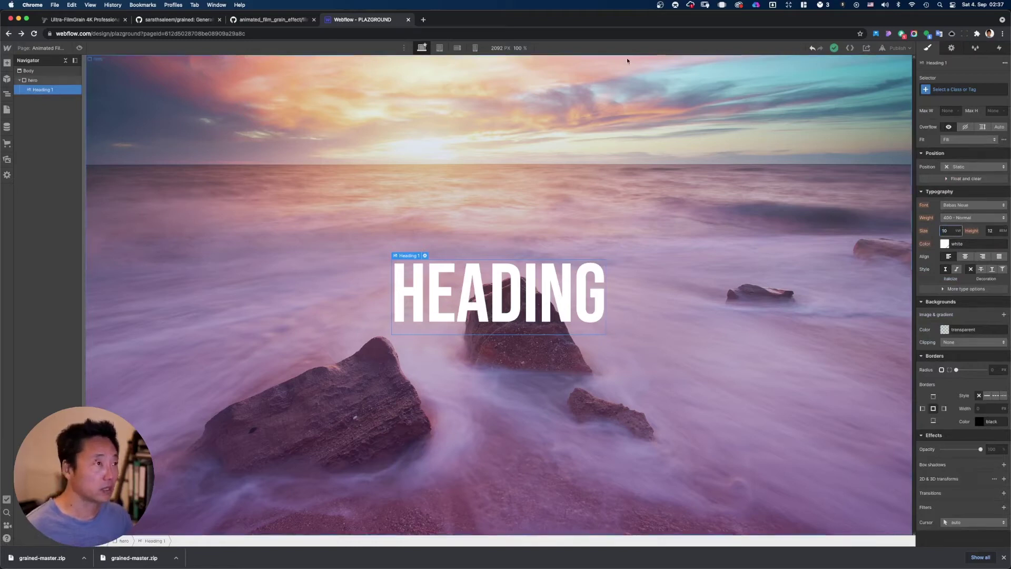
double_click(496, 287)
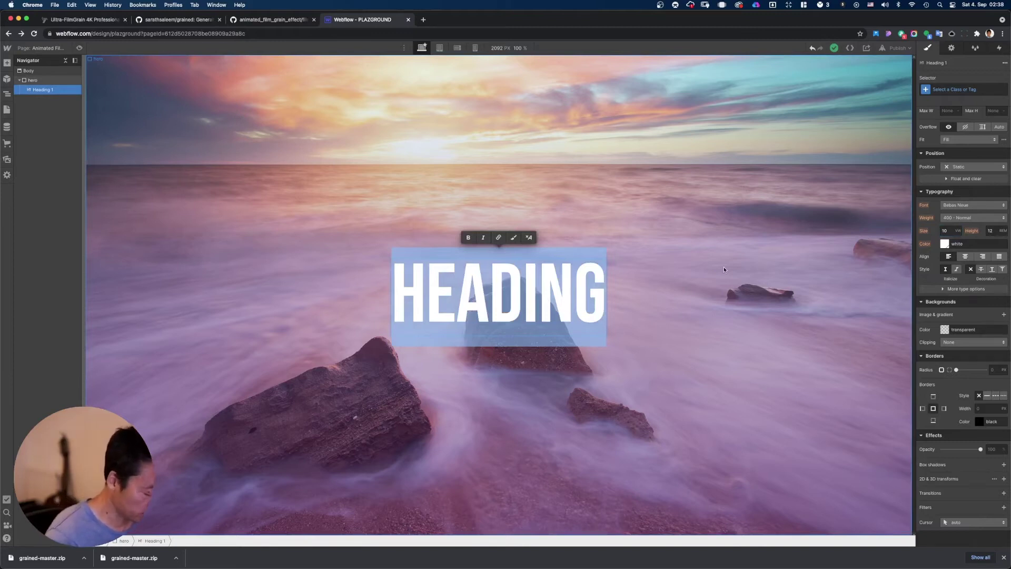
type("Animated")
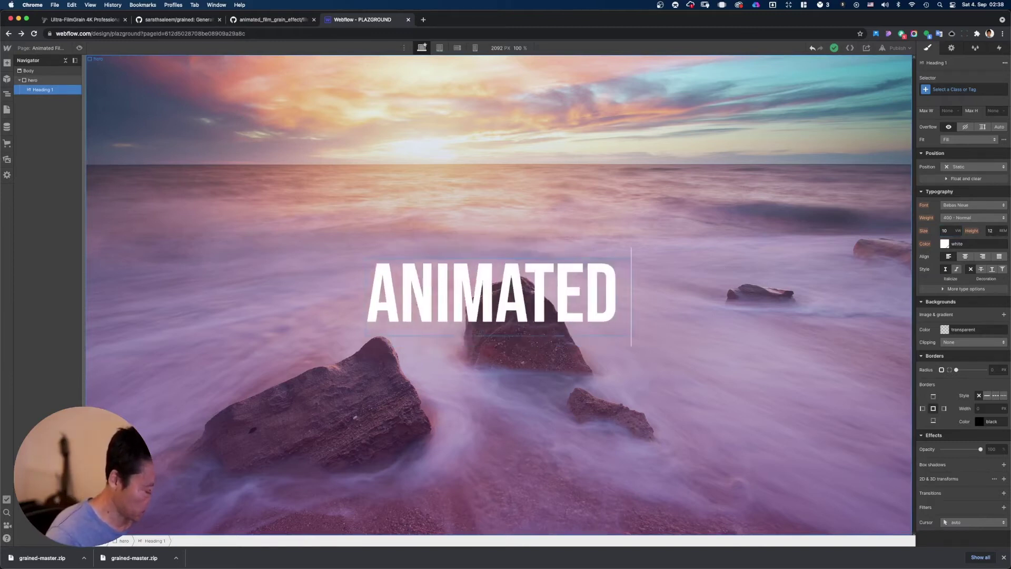
type(" Film Gra")
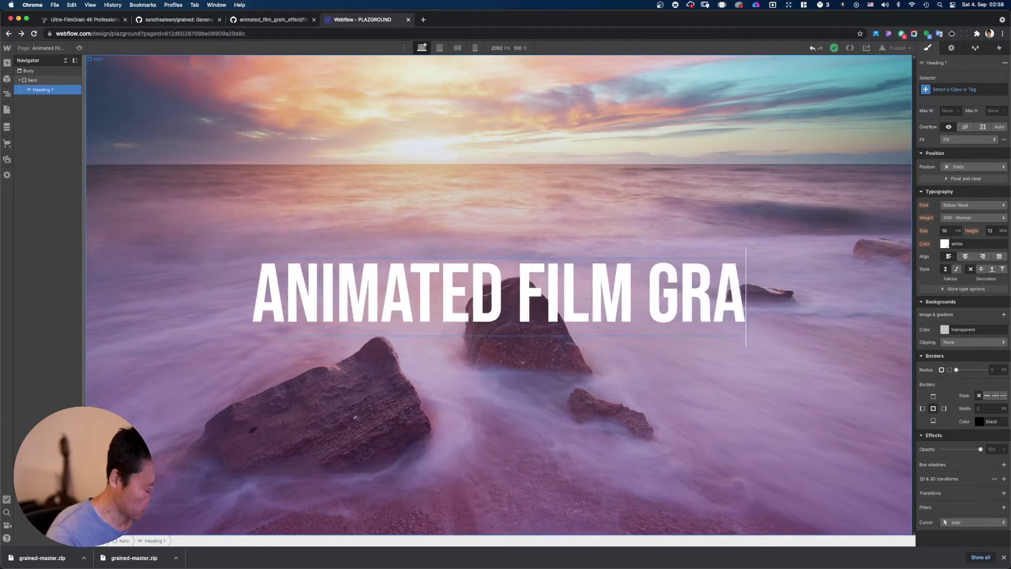
type("in Effect")
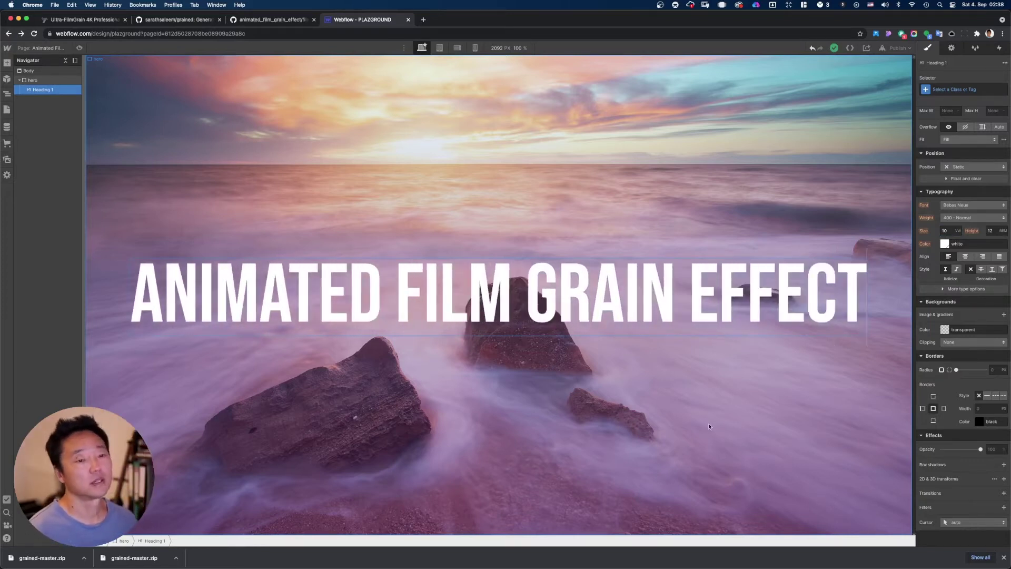
Shrink the heading font from 10 to 8 VW and set its line height to 0.7 em.
key("Escape")
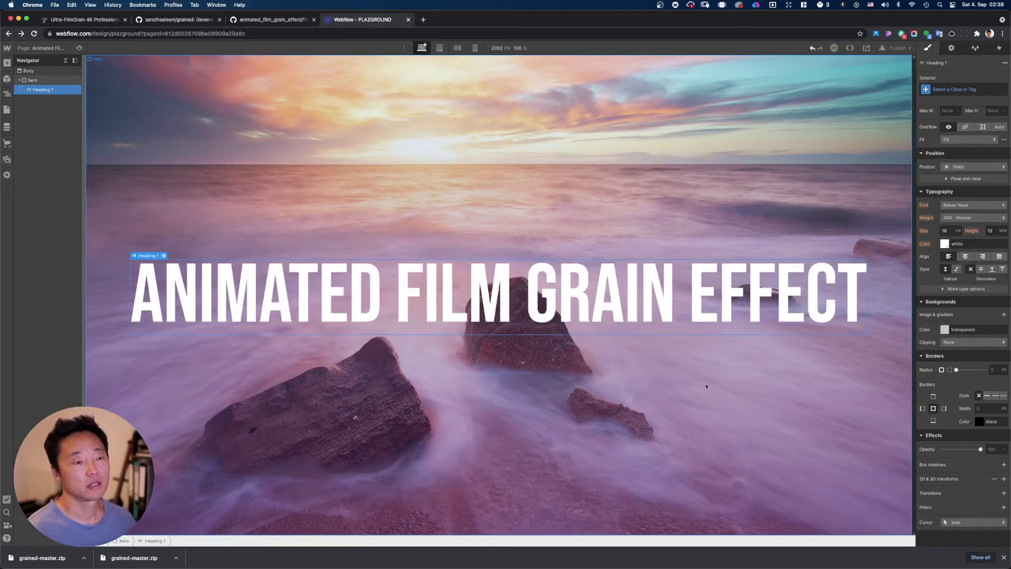
left_click(950, 232)
key("Down")
key("Down")
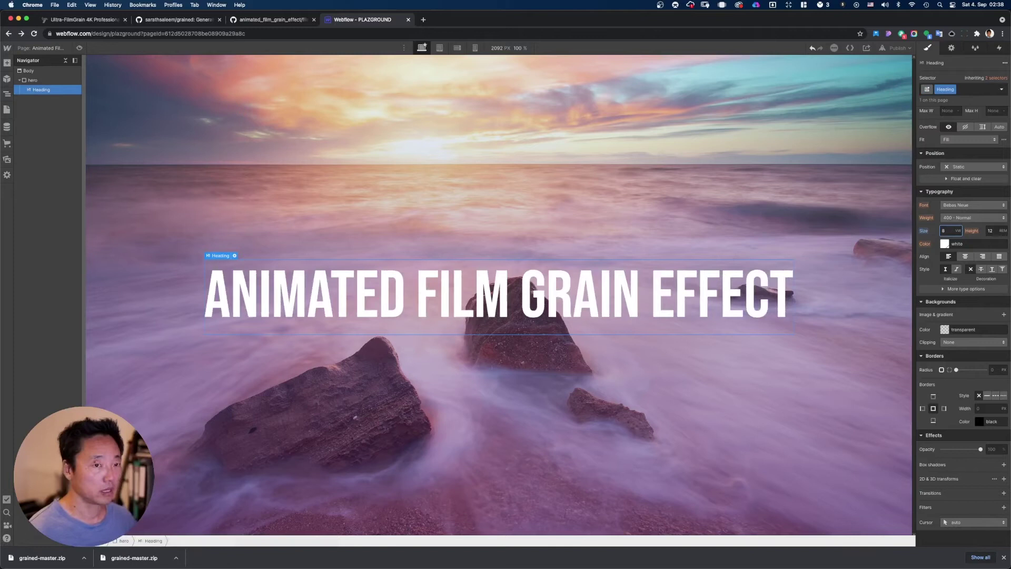
key("Tab")
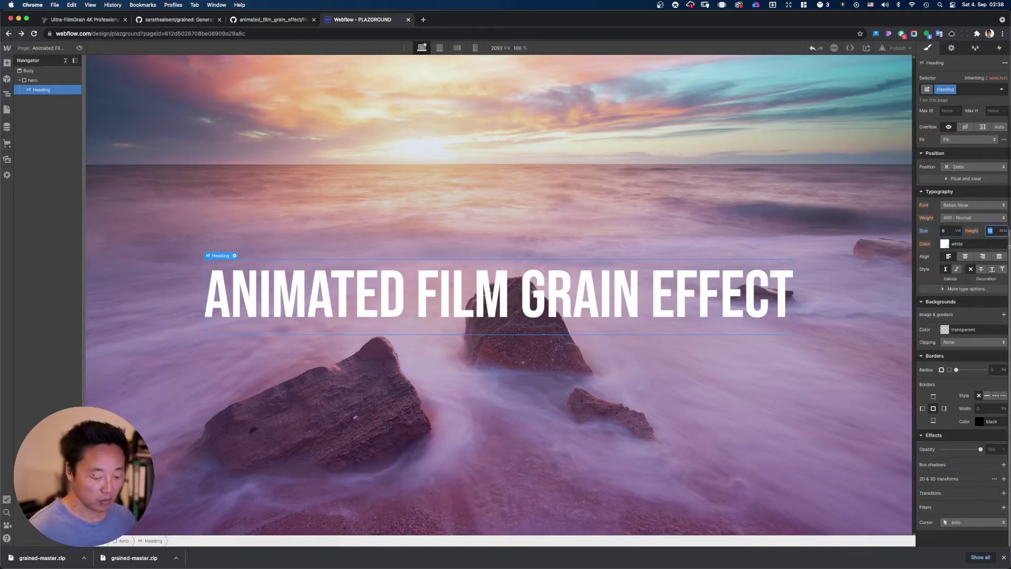
type("0")
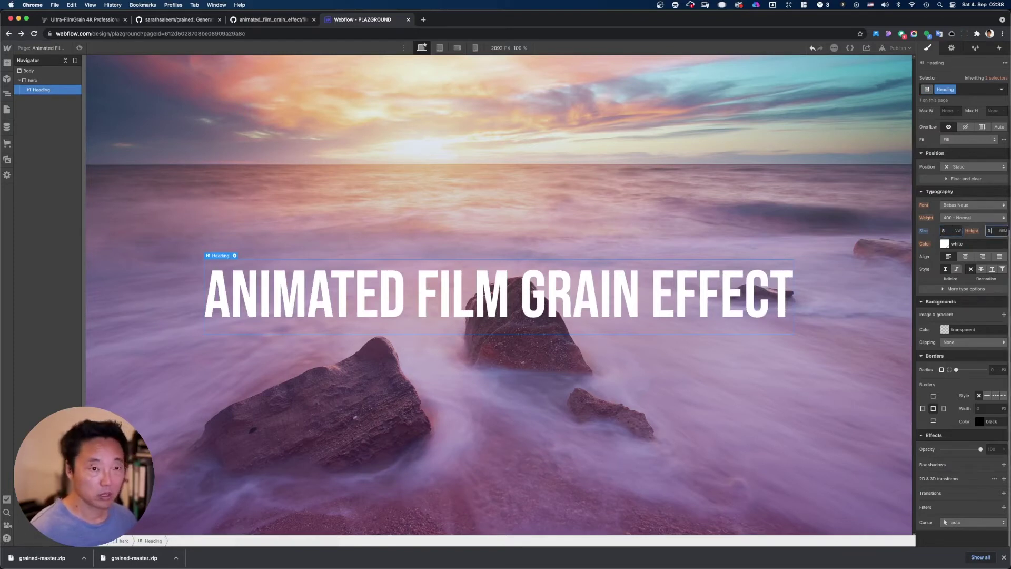
type(".7")
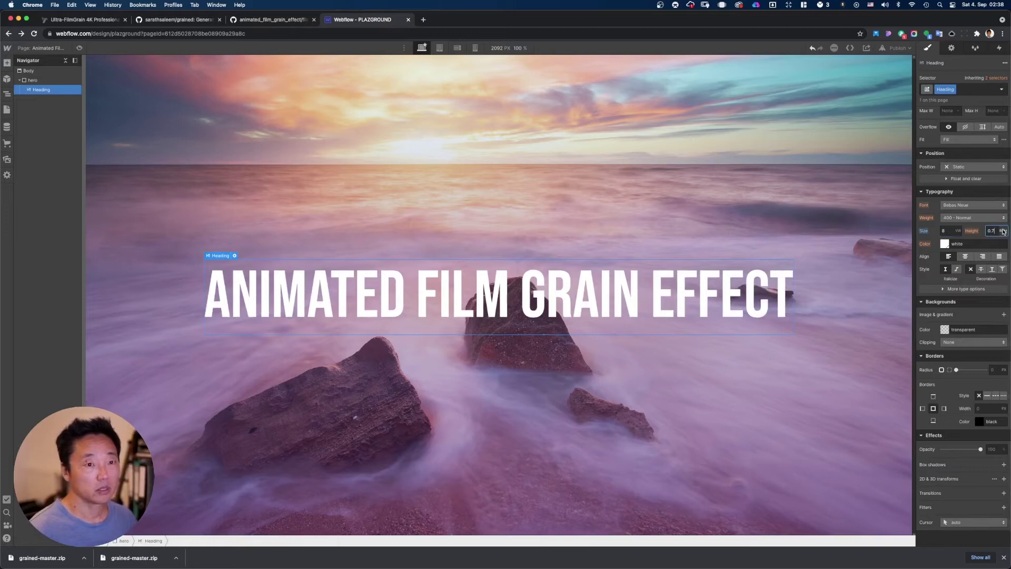
left_click(1003, 230)
left_click(998, 224)
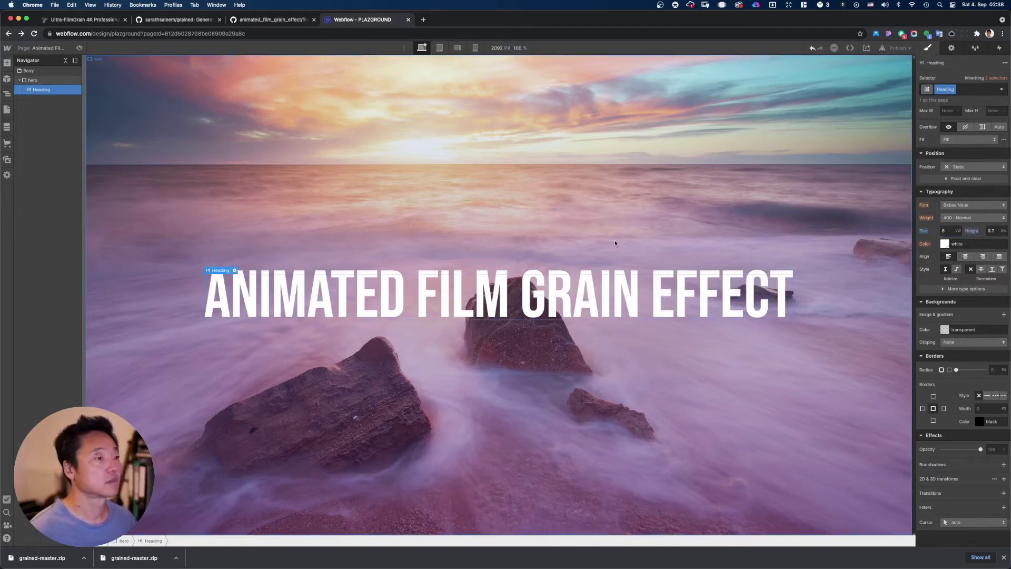
left_click(614, 378)
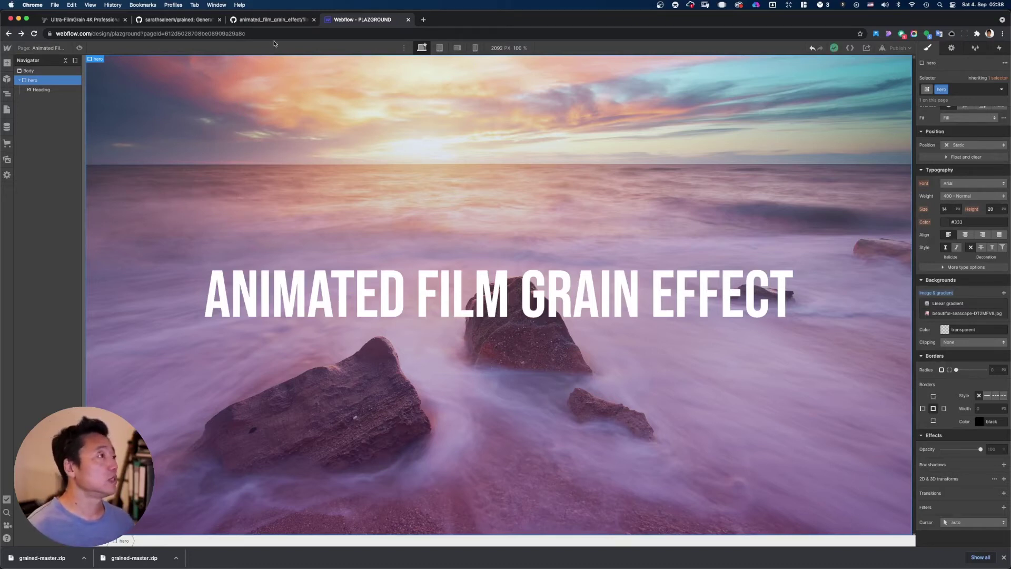
Open the filmgraineffect file on GitHub and select its 16-line grained script block.
left_click(283, 22)
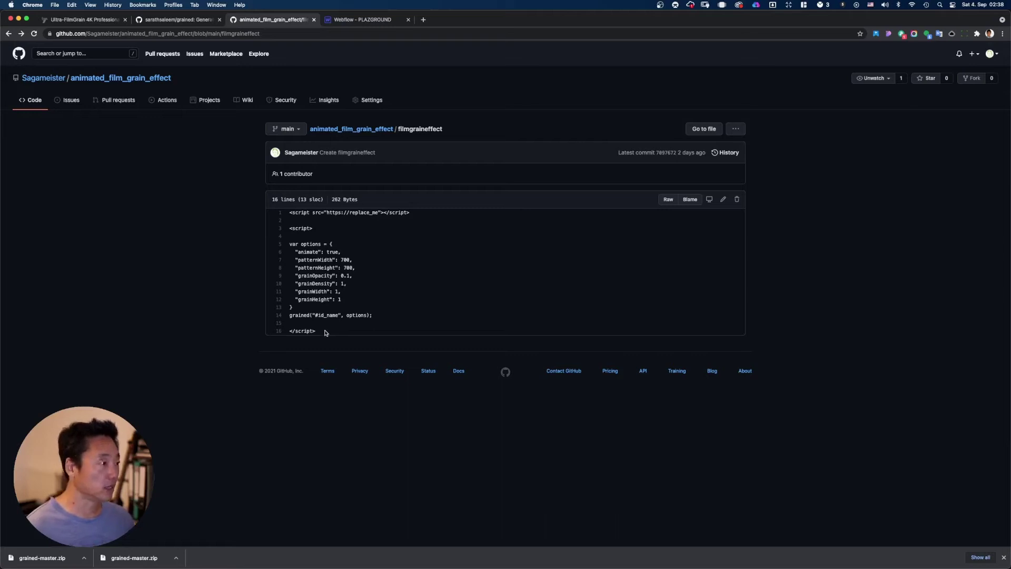
left_click_drag(325, 330, 288, 213)
key("super+c")
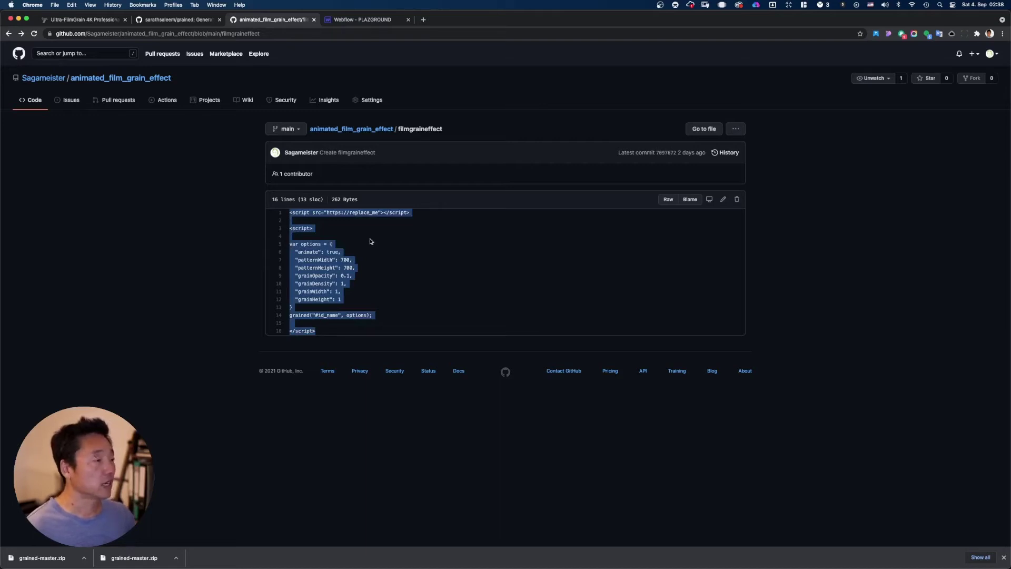
Paste the grained script into the Animated Film Grain page settings' Before </body> tag code box.
left_click(376, 21)
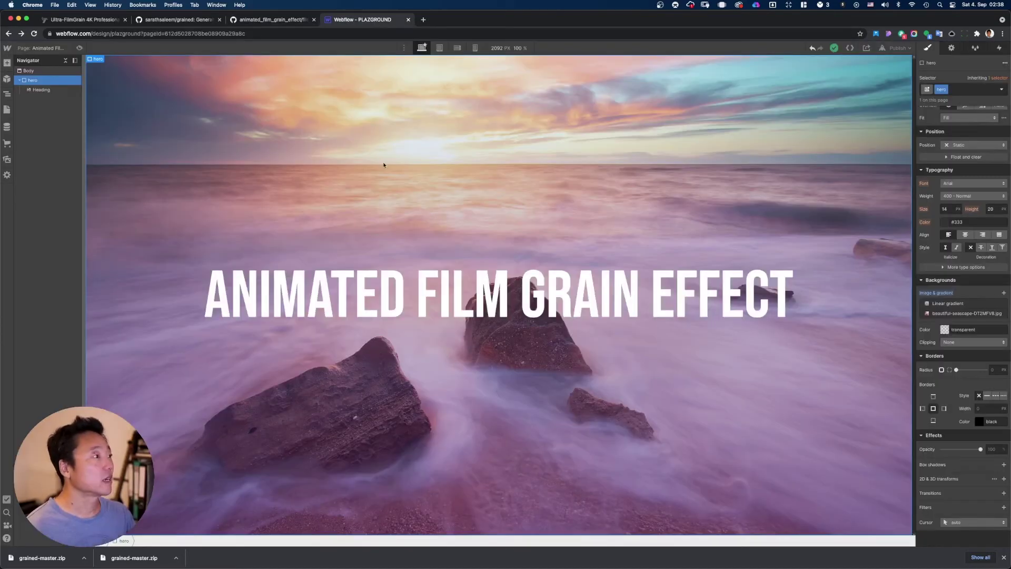
left_click(7, 110)
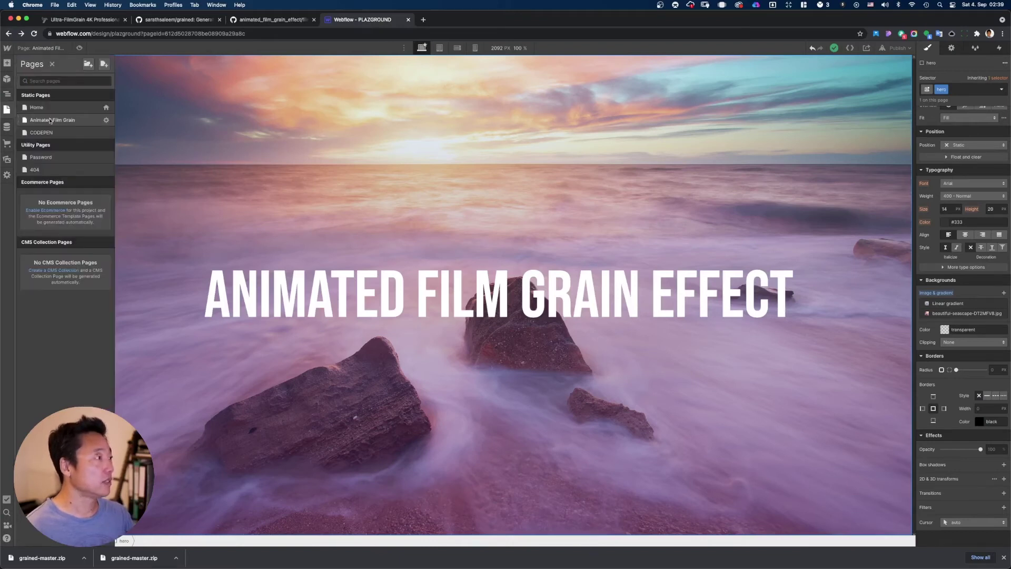
left_click(105, 121)
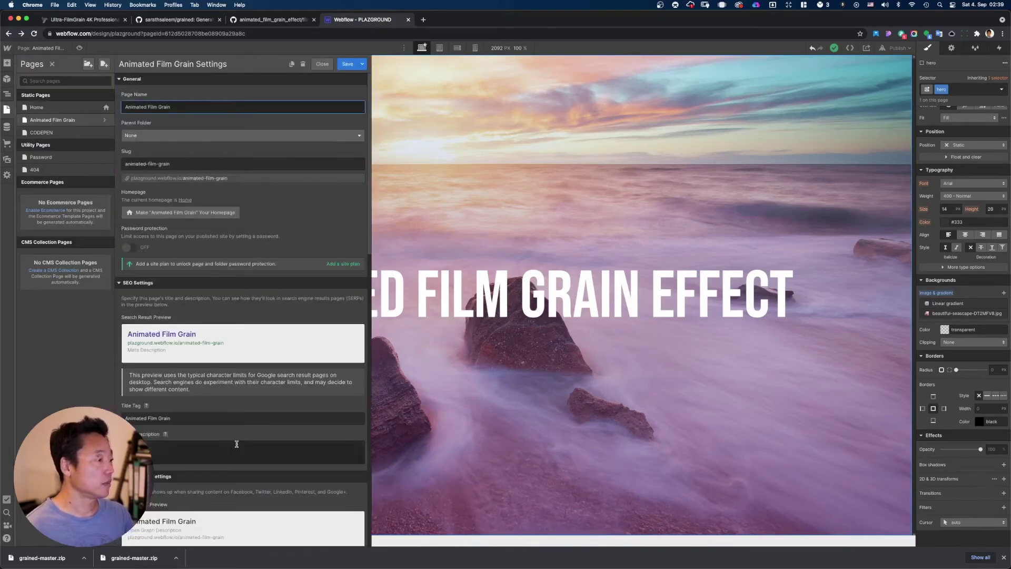
scroll(237, 444, "down", 15)
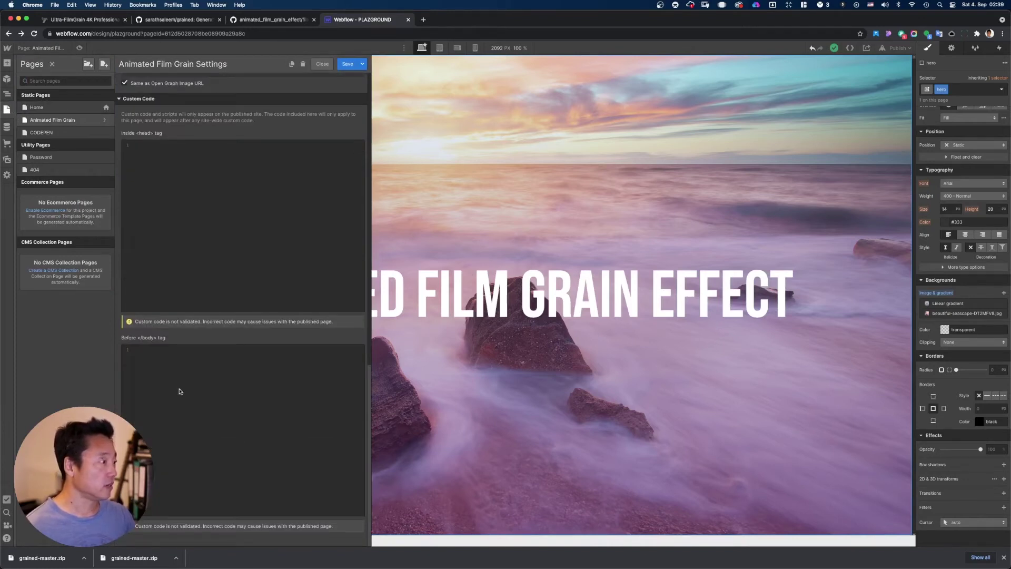
left_click(190, 476)
key("super+v")
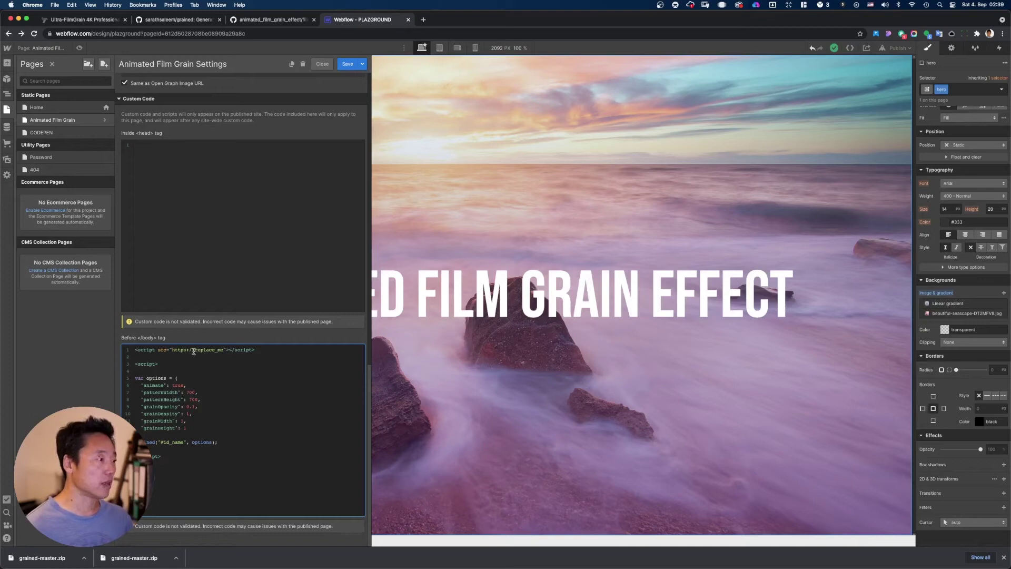
key("super+Tab")
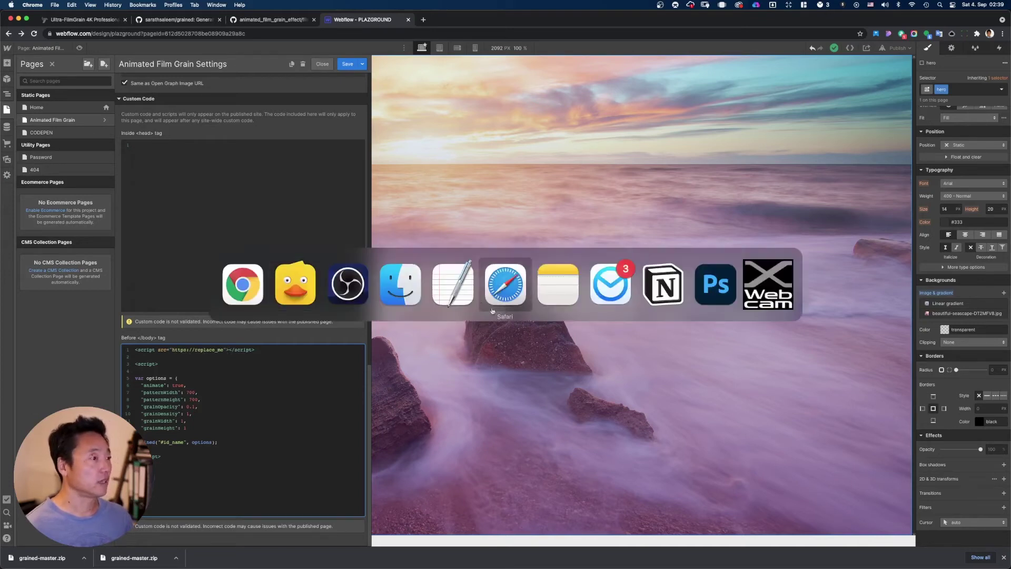
left_click(466, 291)
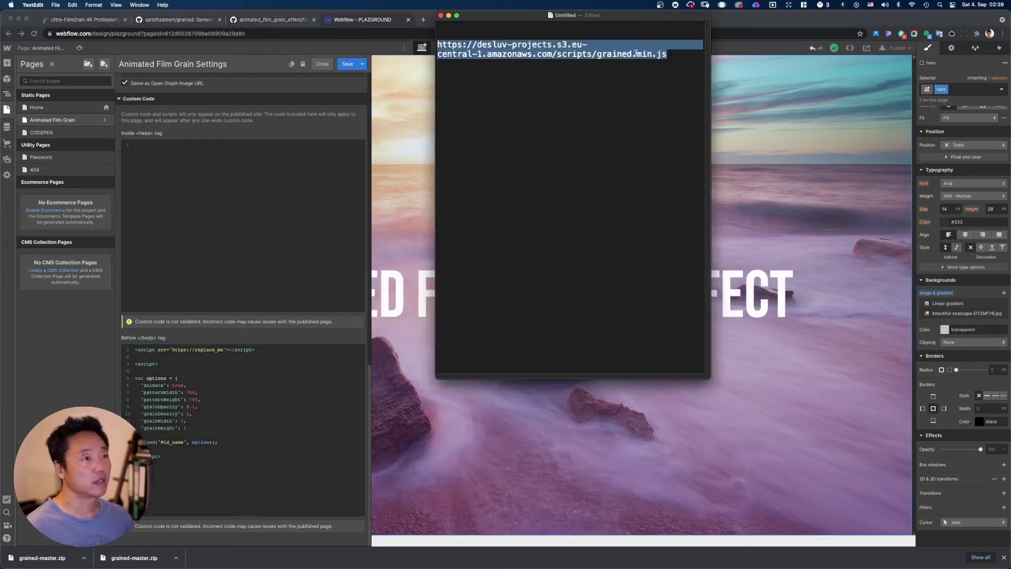
key("super+Tab")
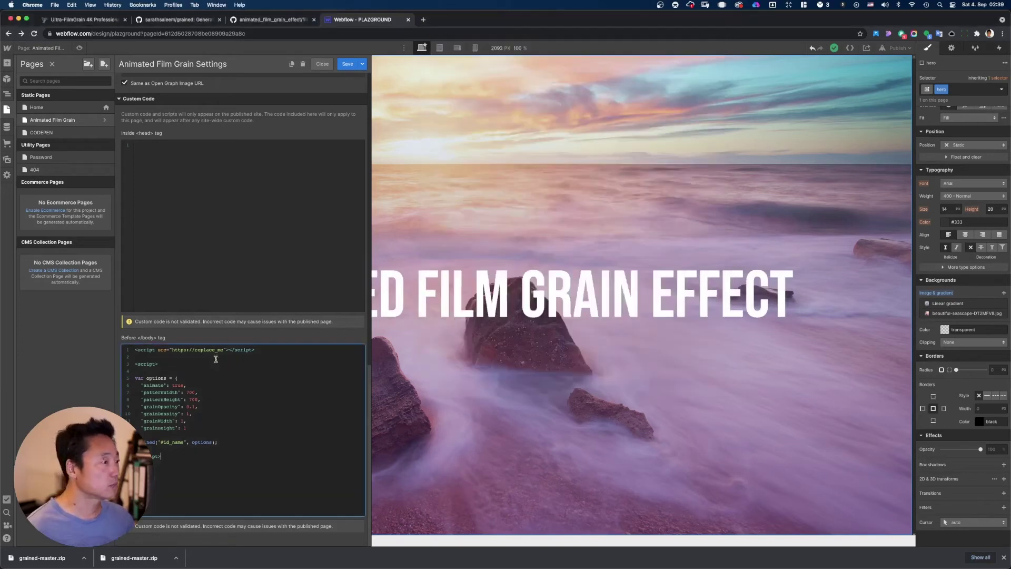
left_click_drag(222, 349, 172, 352)
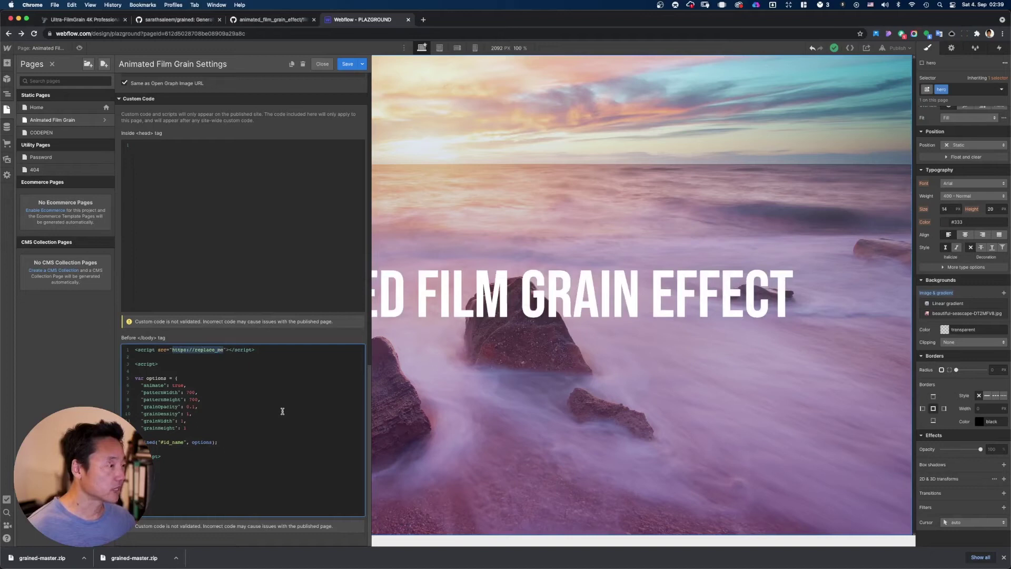
type("https://desluv-projects.s3.eu-central-1.amazonaws.com/scripts/grained.min.js")
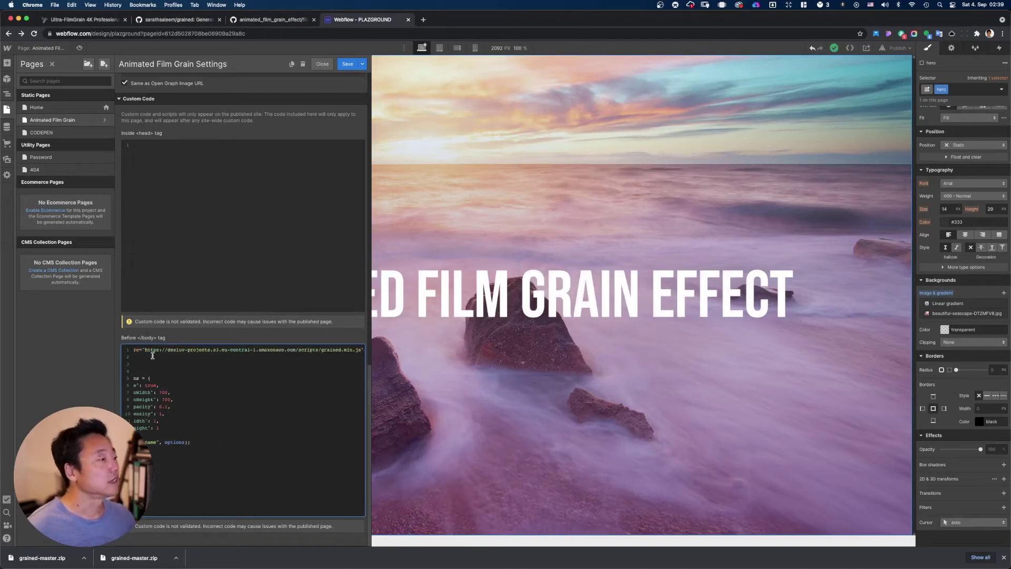
left_click(129, 351)
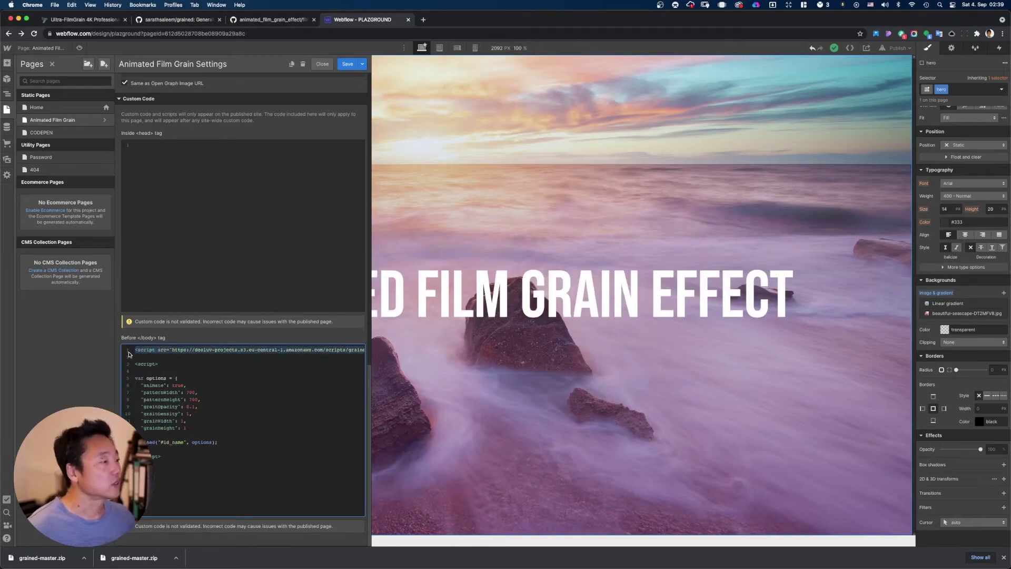
left_click(210, 354)
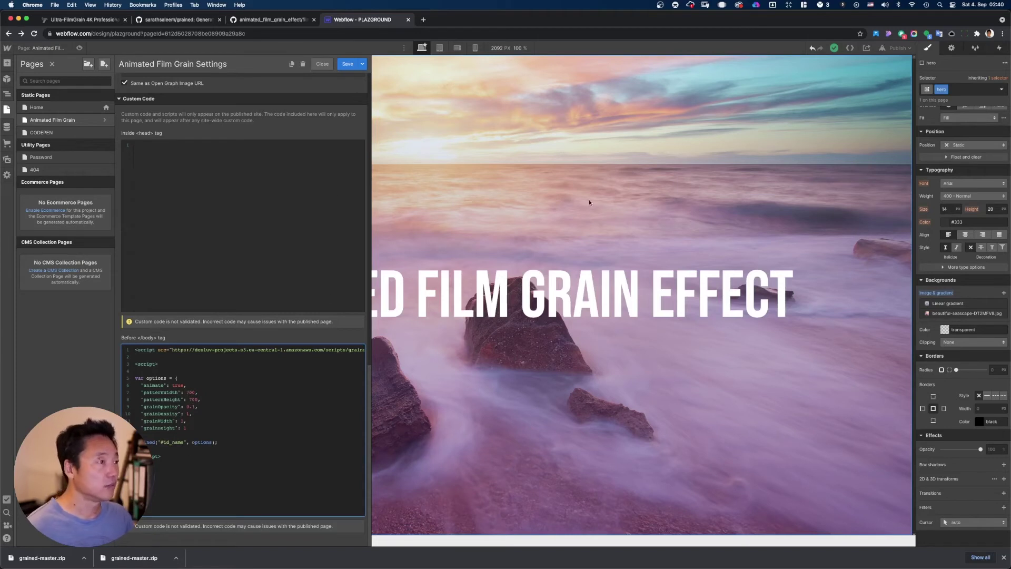
Save the page code, give the hero section the ID grain-filter, and copy that ID.
left_click(347, 64)
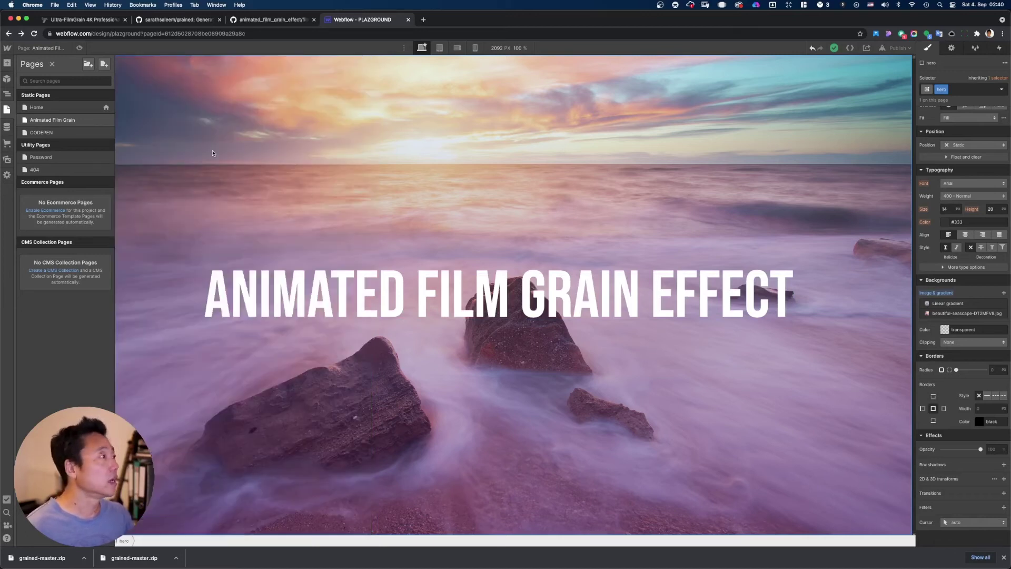
key("z")
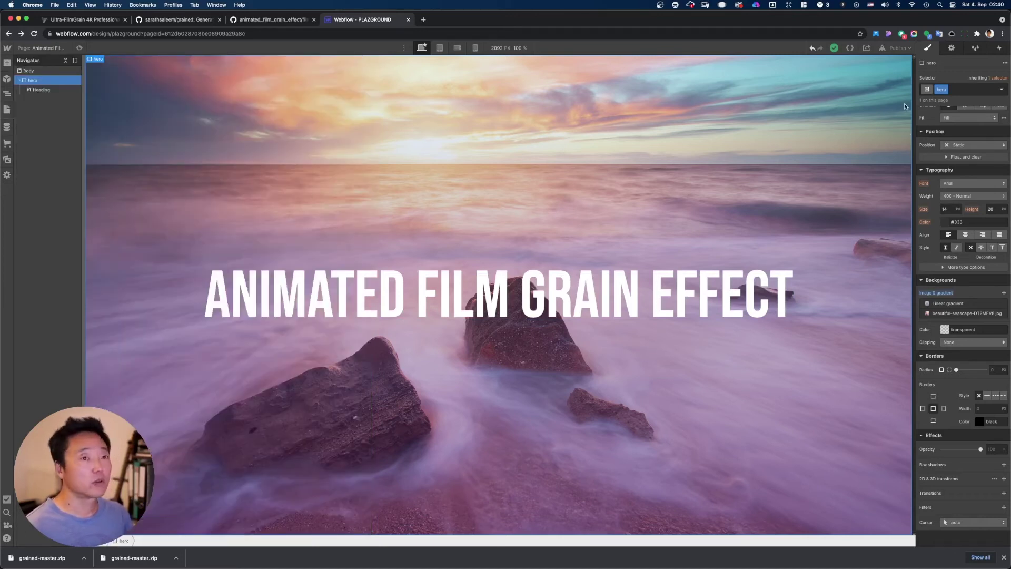
left_click(951, 49)
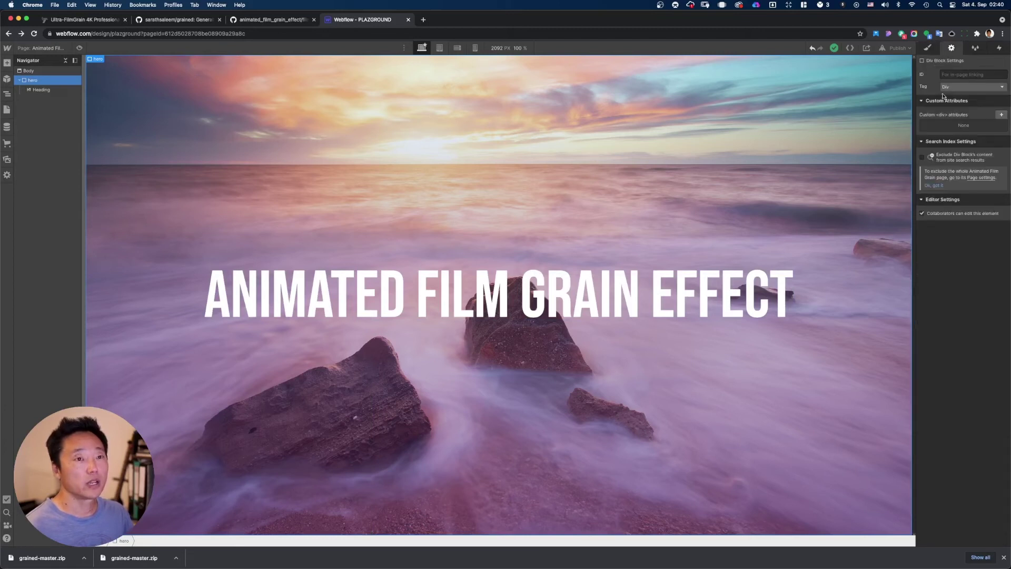
left_click(957, 75)
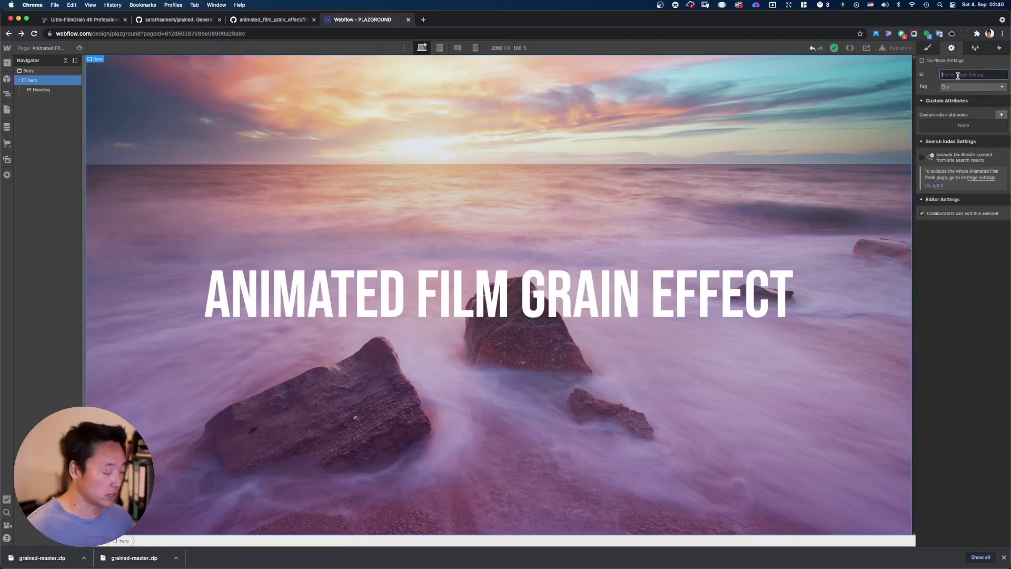
type("filter")
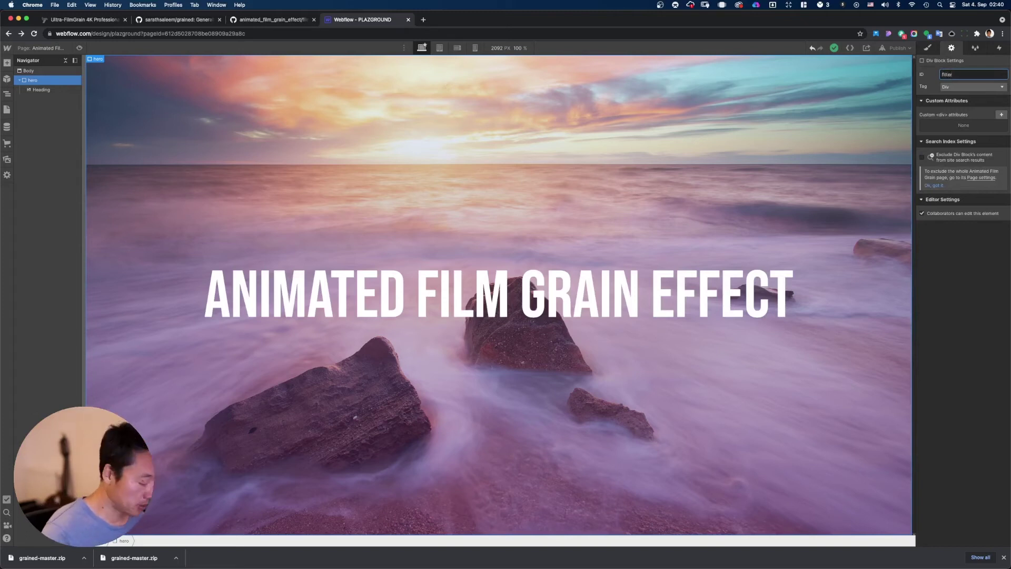
type("grain-")
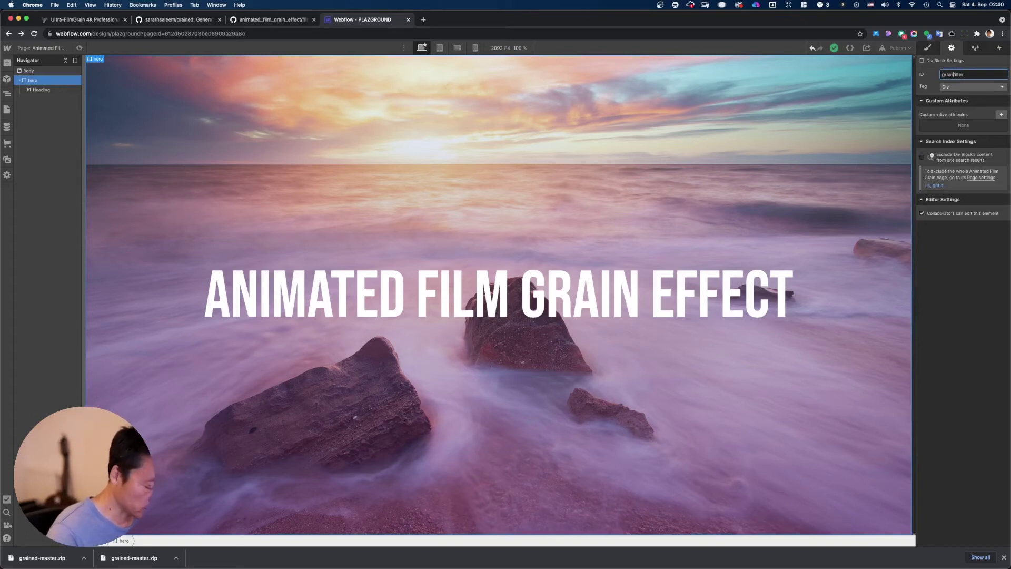
key("super+a")
key("super+c")
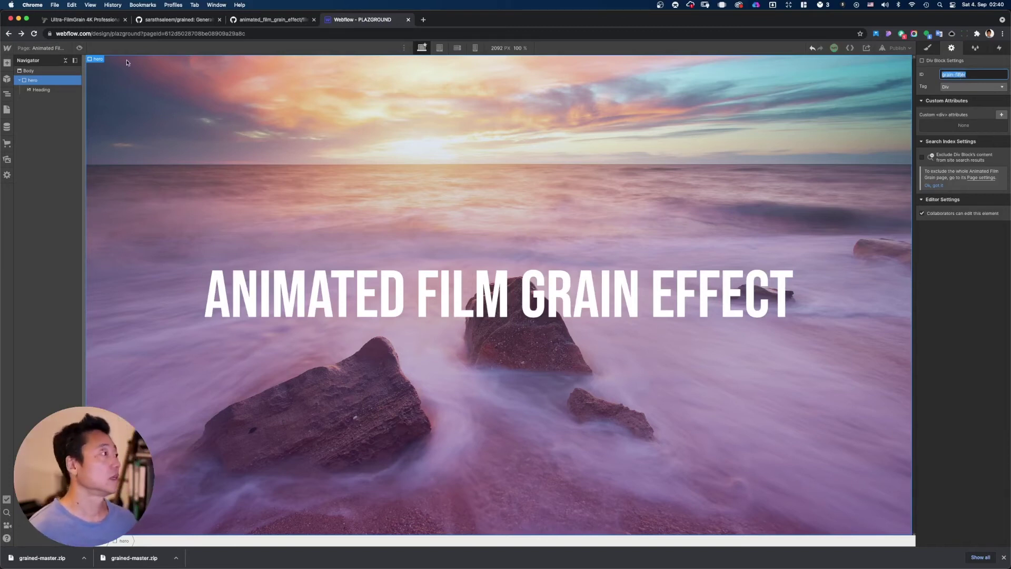
In the Animated Film Grain page's custom code, replace id_name with grain-filter and save.
left_click(7, 109)
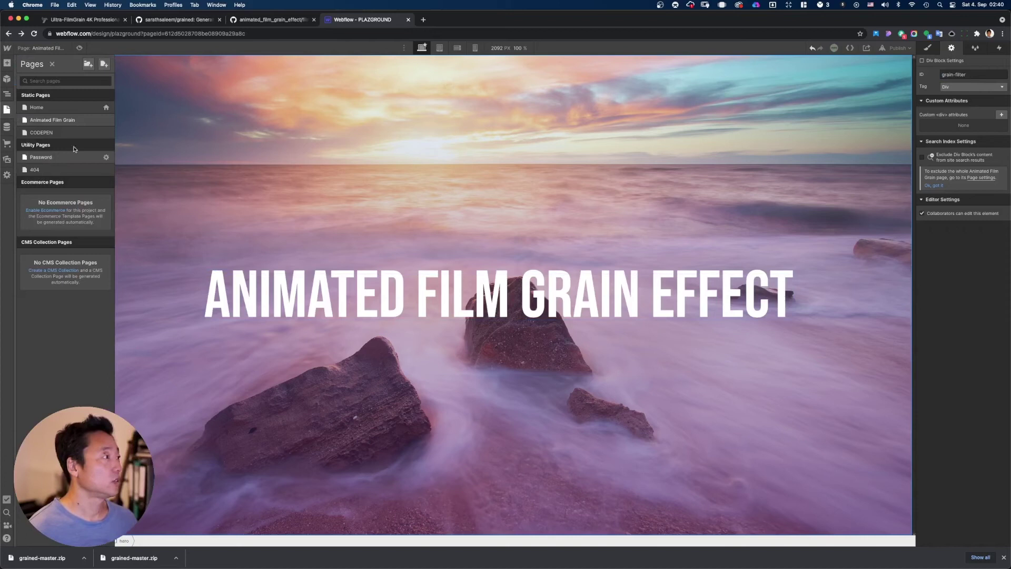
left_click(105, 120)
scroll(221, 397, "down", 10)
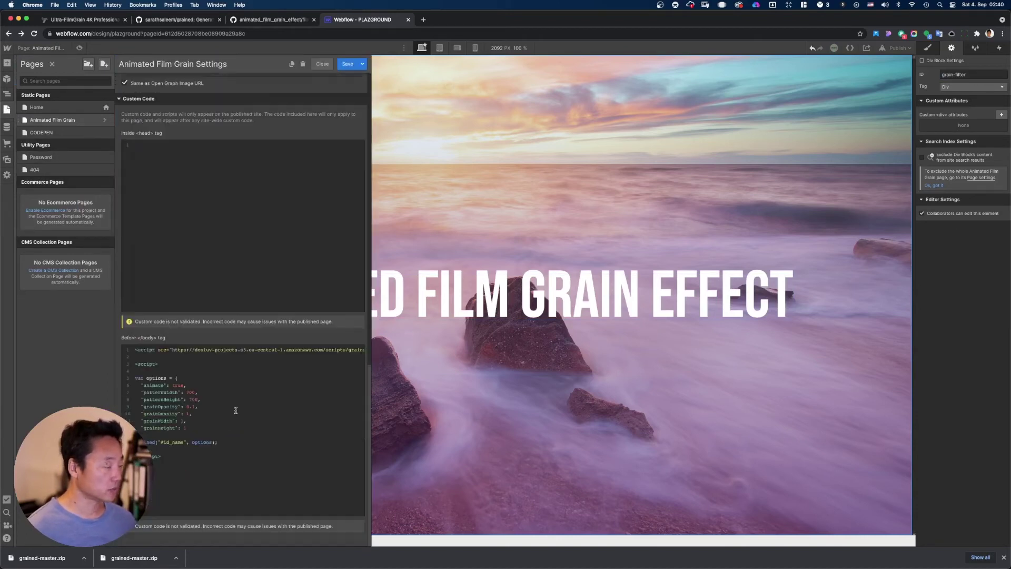
double_click(184, 442)
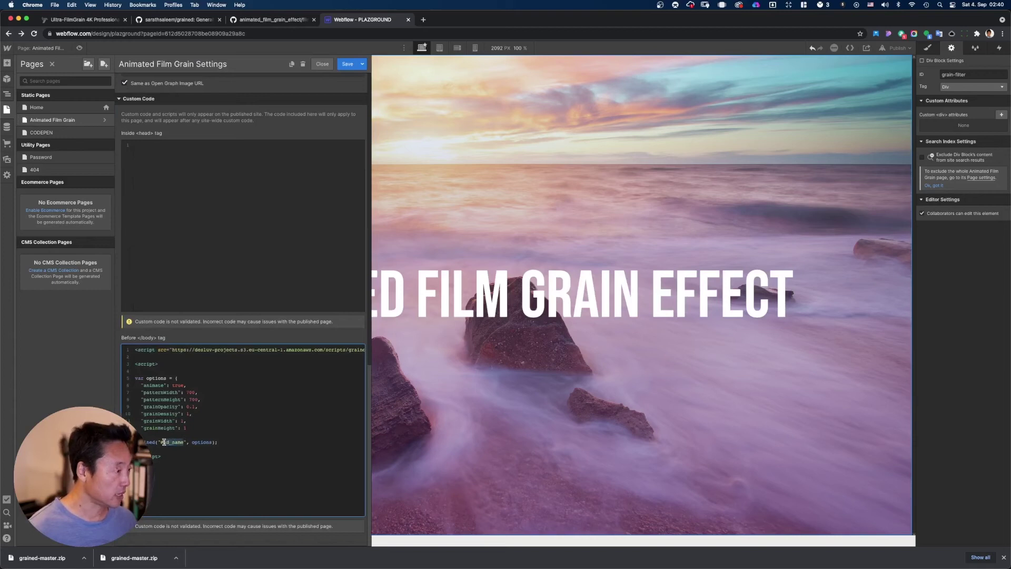
key("super+v")
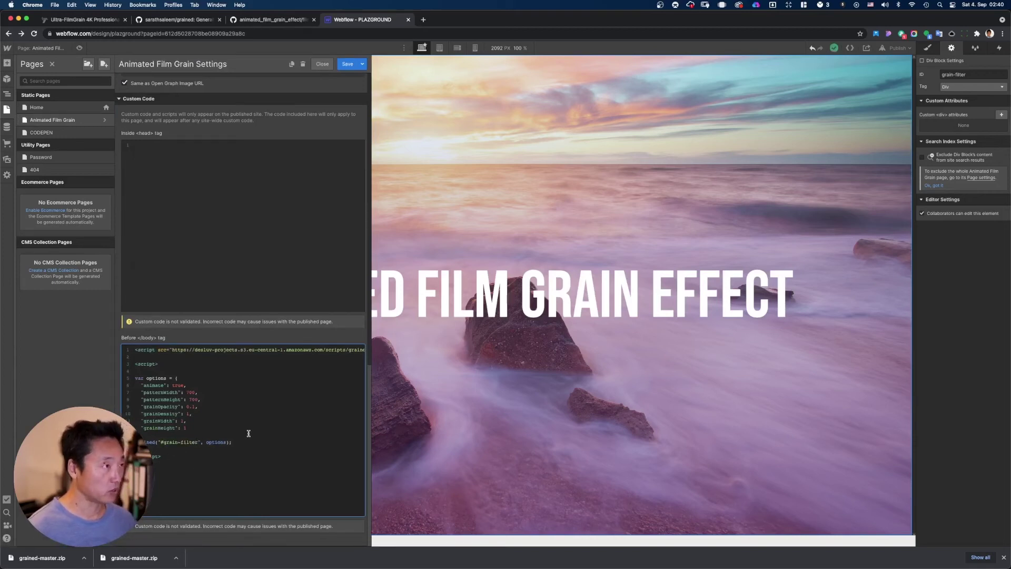
left_click(347, 65)
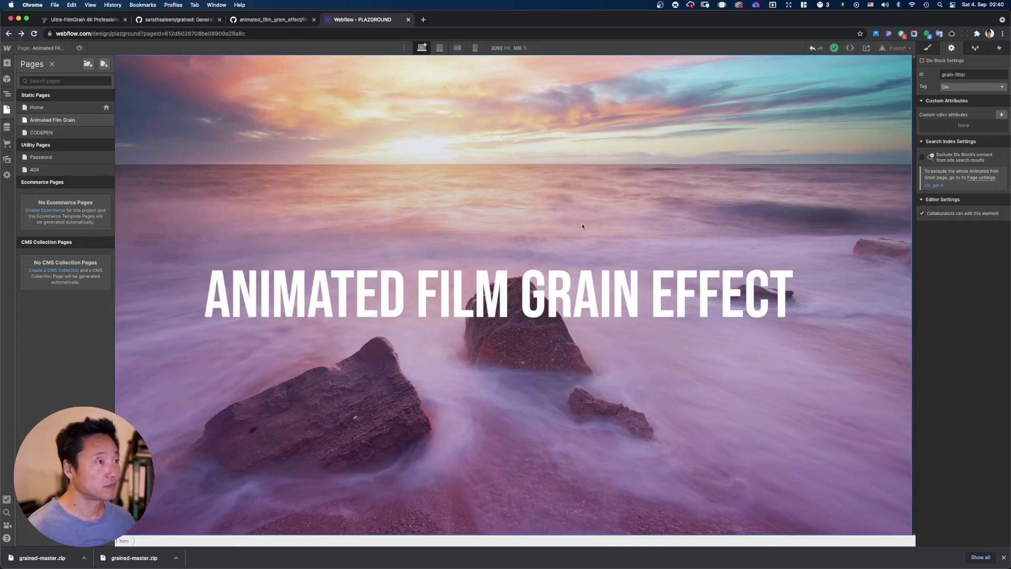
Publish the site to plazground.webflow.io and open the live page.
key("z")
left_click(891, 48)
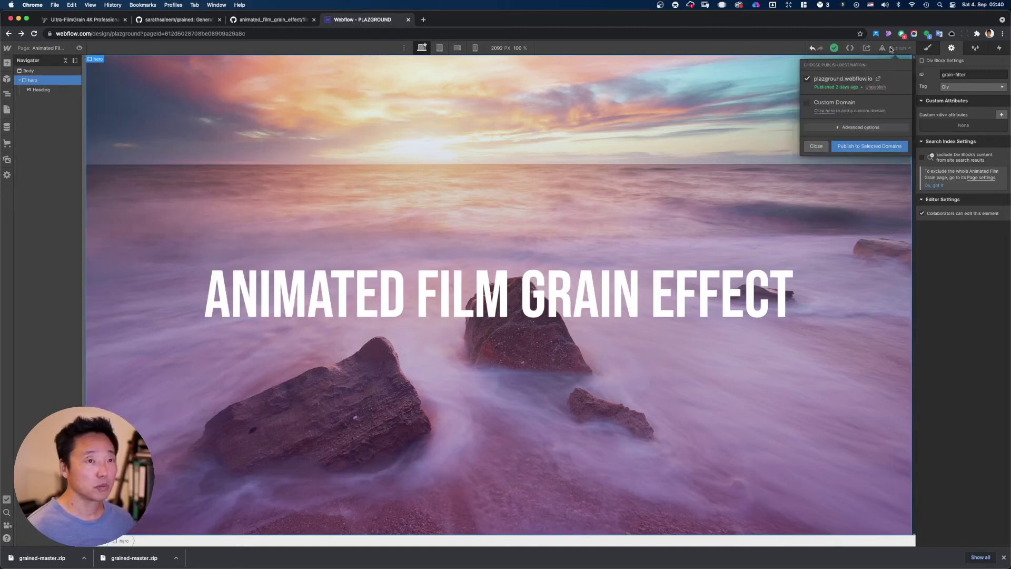
left_click(849, 147)
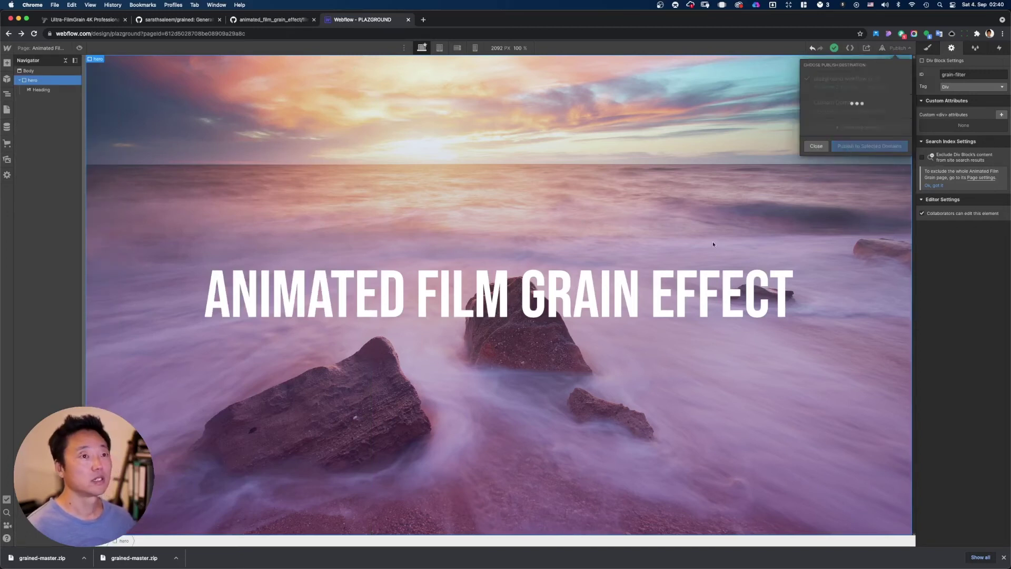
left_click(878, 78)
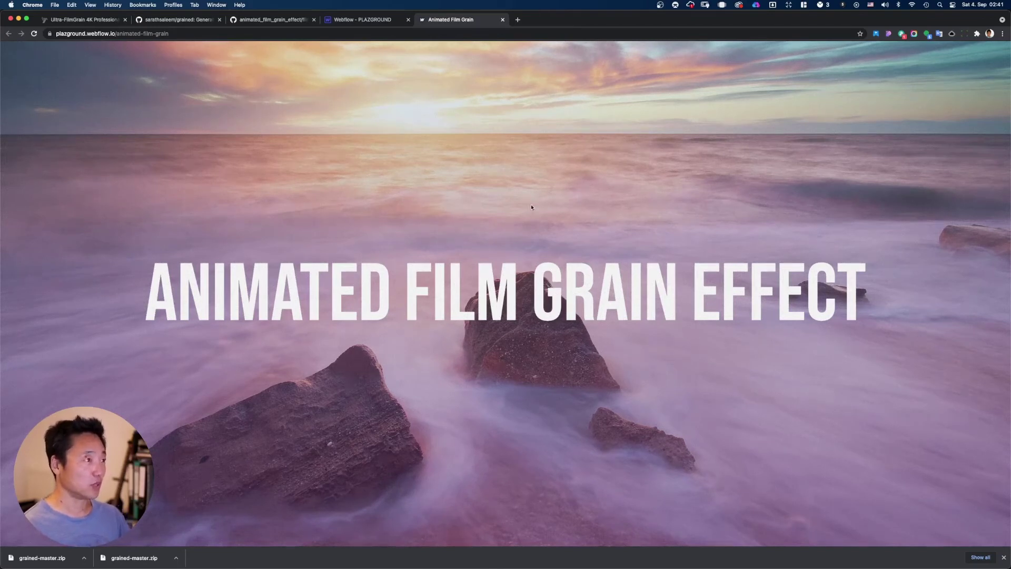
After viewing the live Animated Film Grain page, return to the Webflow – PLAZGROUND designer tab.
left_click(365, 21)
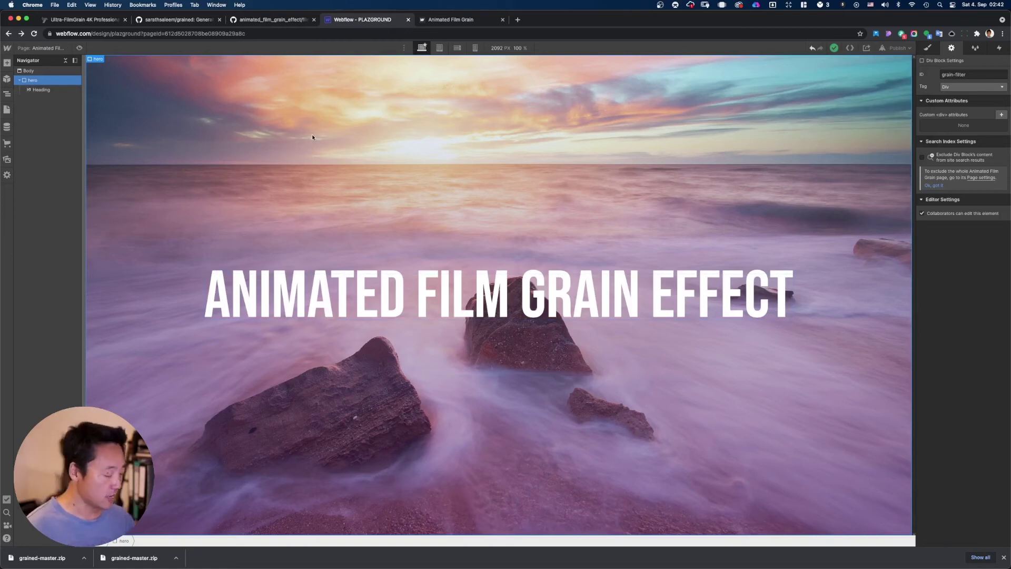
Insert a Background Video element into the hero, placed above the Heading.
key("super+e")
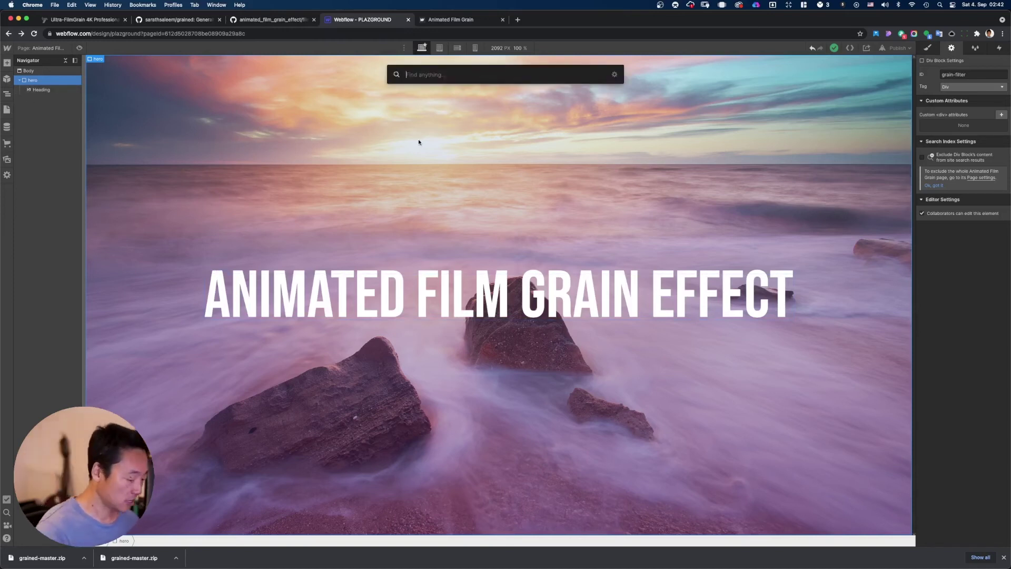
type("vide")
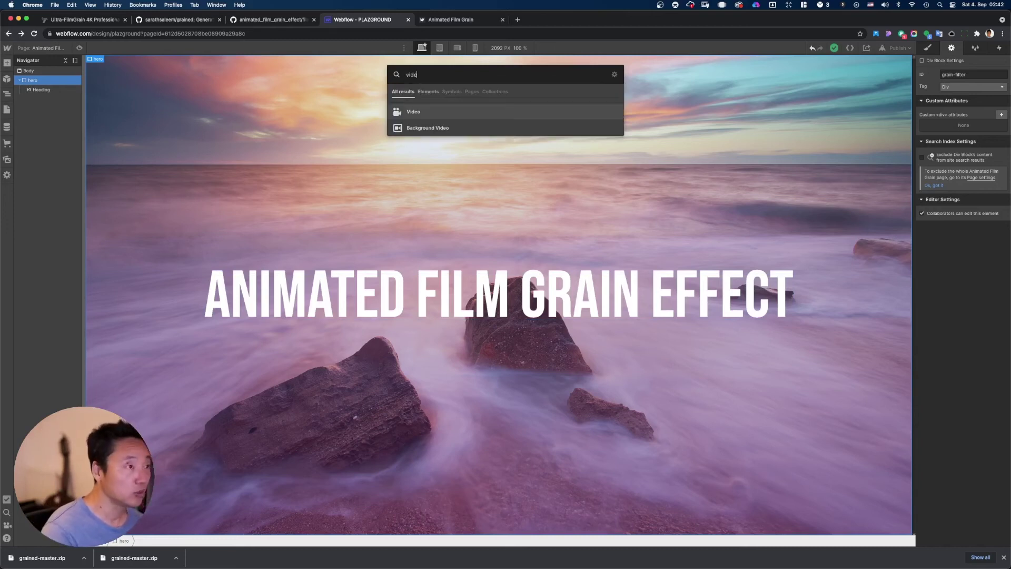
key("Down")
key("Return")
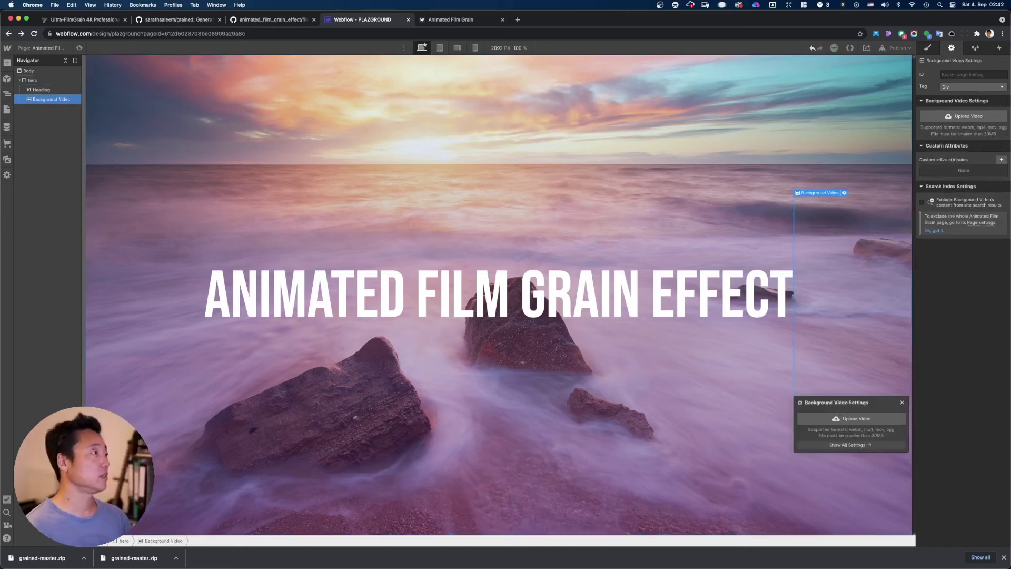
mouse_move(50, 99)
left_mouse_down()
mouse_move(51, 86)
mouse_move(49, 100)
left_mouse_up()
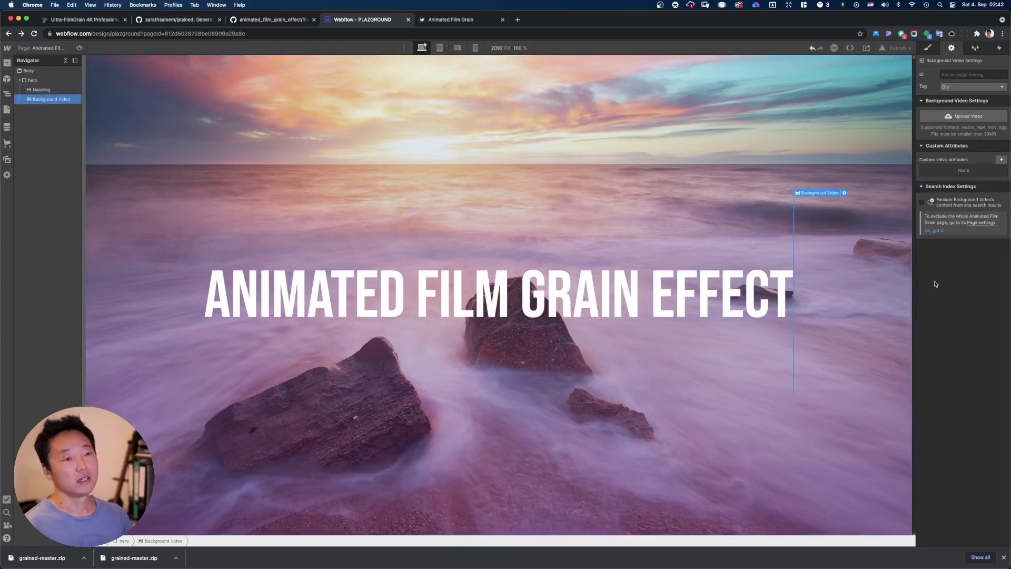
Give the background video a new class named bg-video.
left_click(929, 49)
left_click(967, 92)
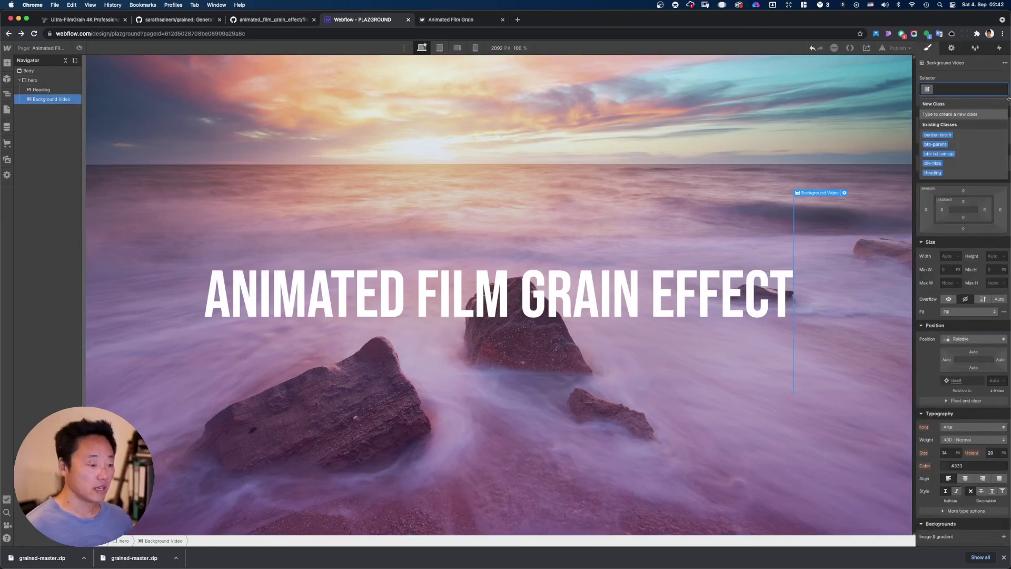
type("bg")
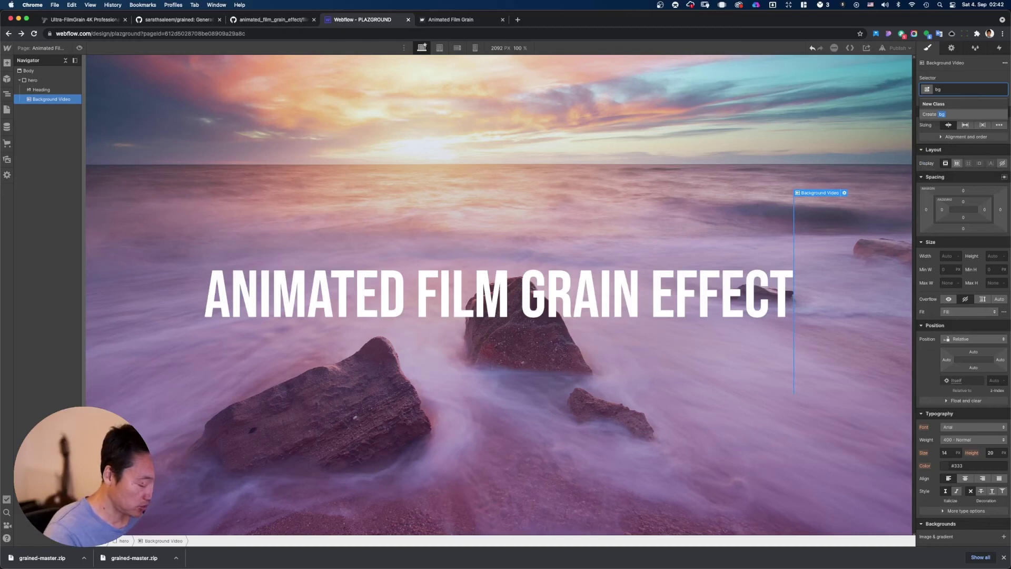
type("-video")
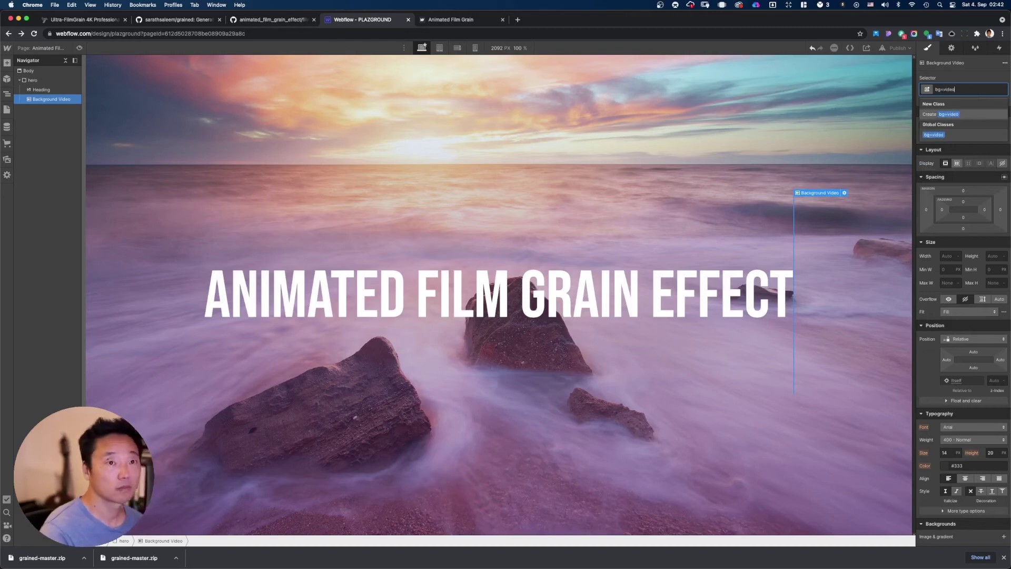
key("Return")
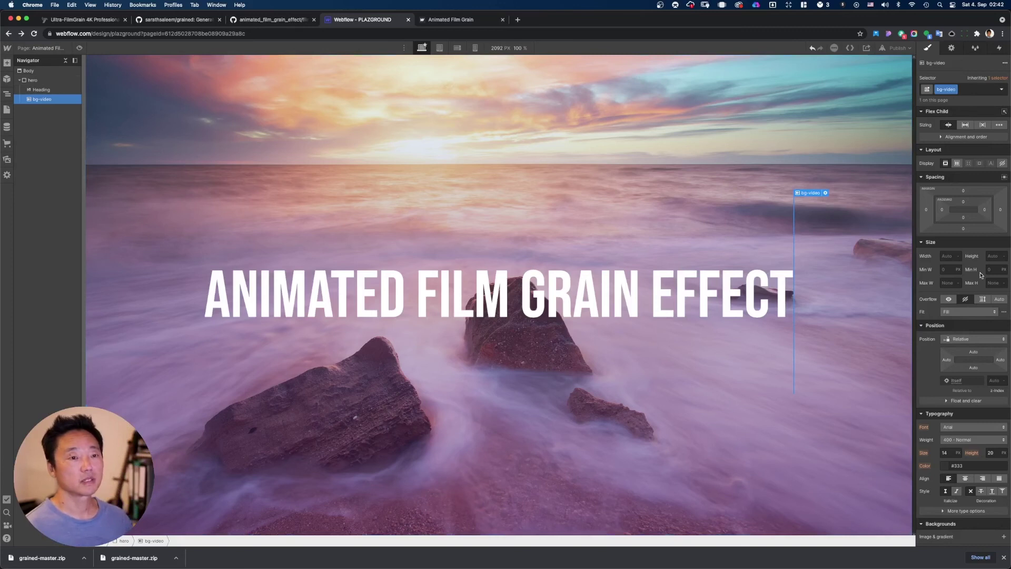
Make bg-video absolute with the full-size preset, 100vh height and 100% width.
left_click(995, 257)
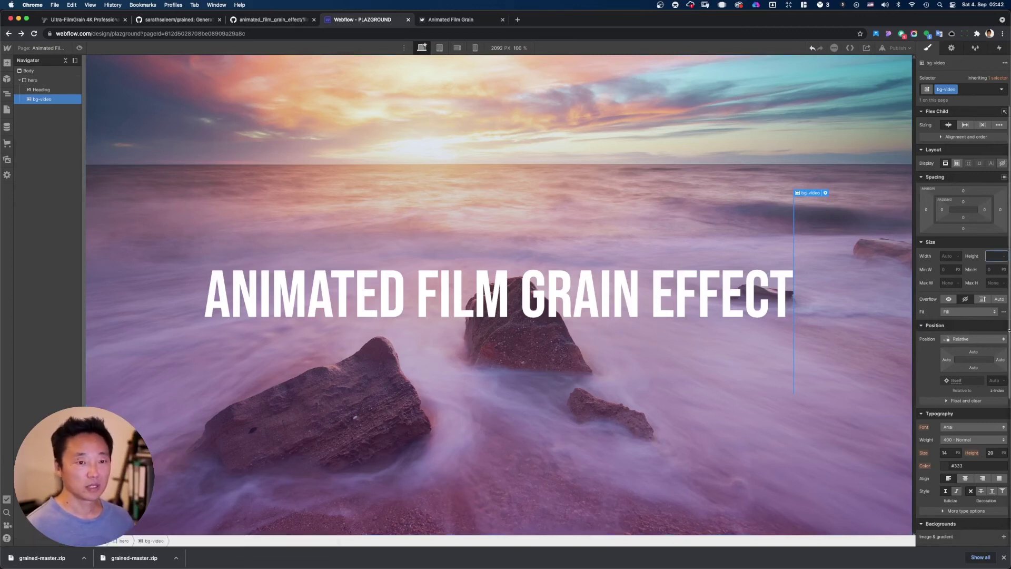
left_click(972, 337)
left_click(970, 350)
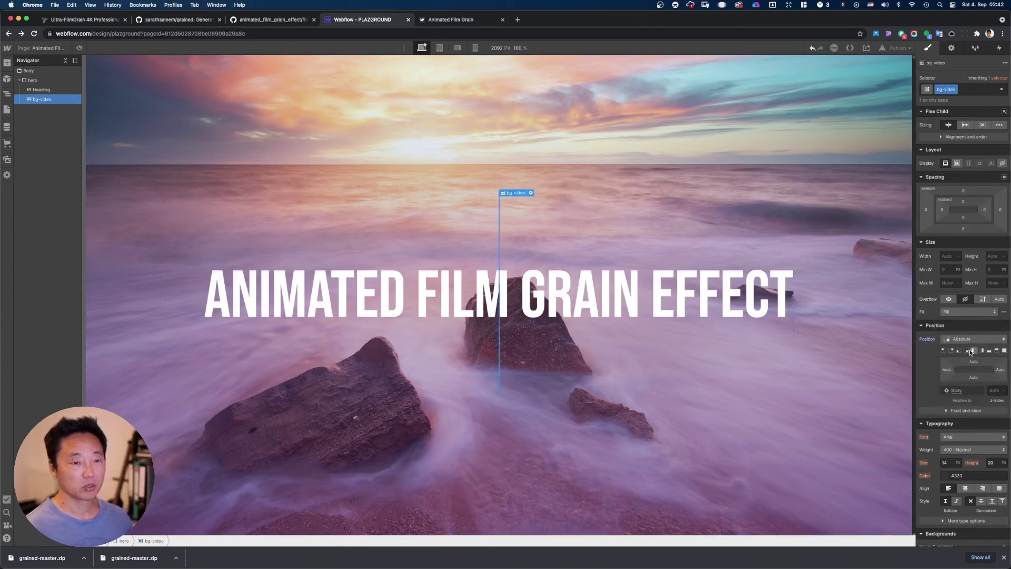
left_click(1004, 350)
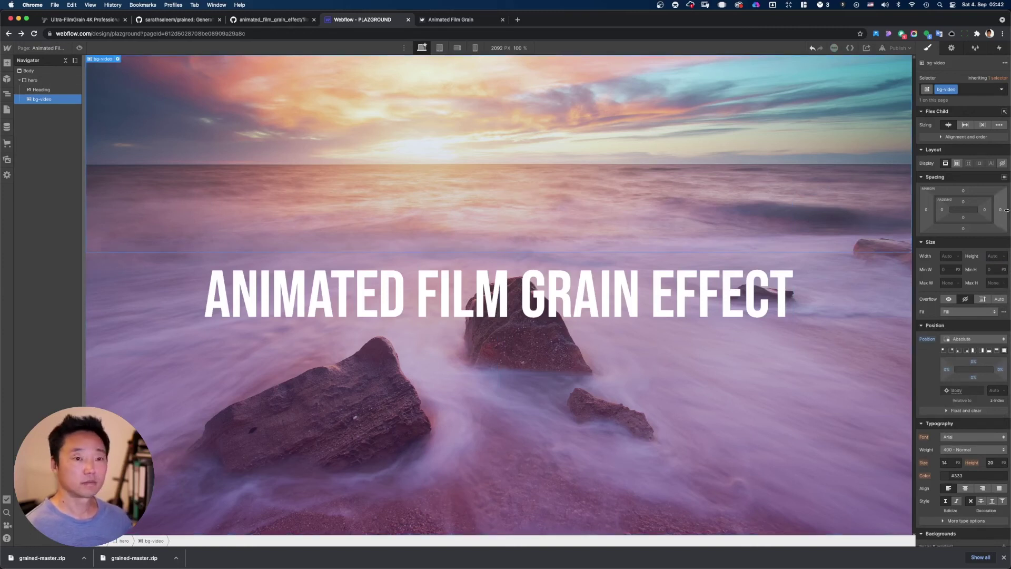
left_click(996, 256)
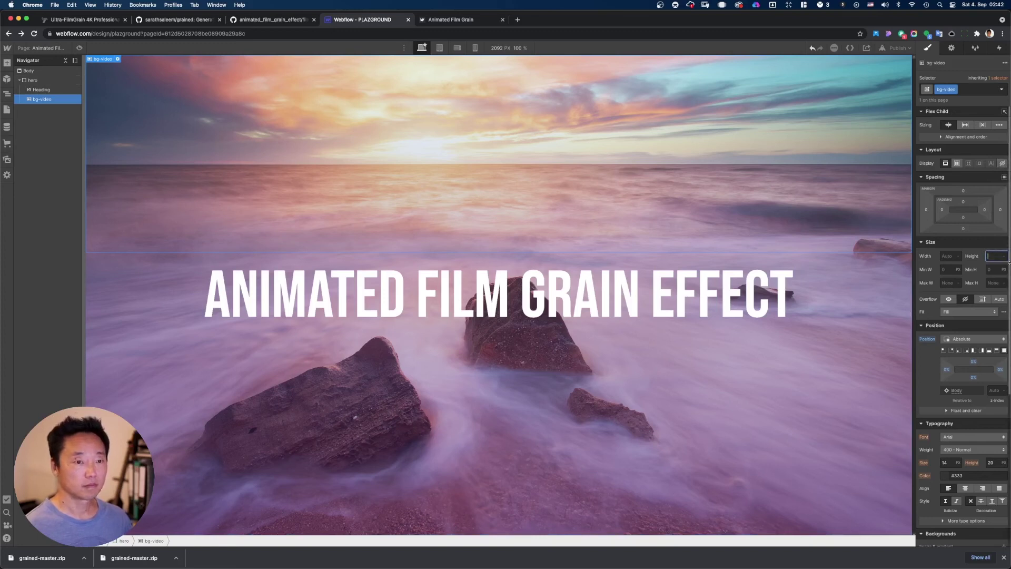
type("100")
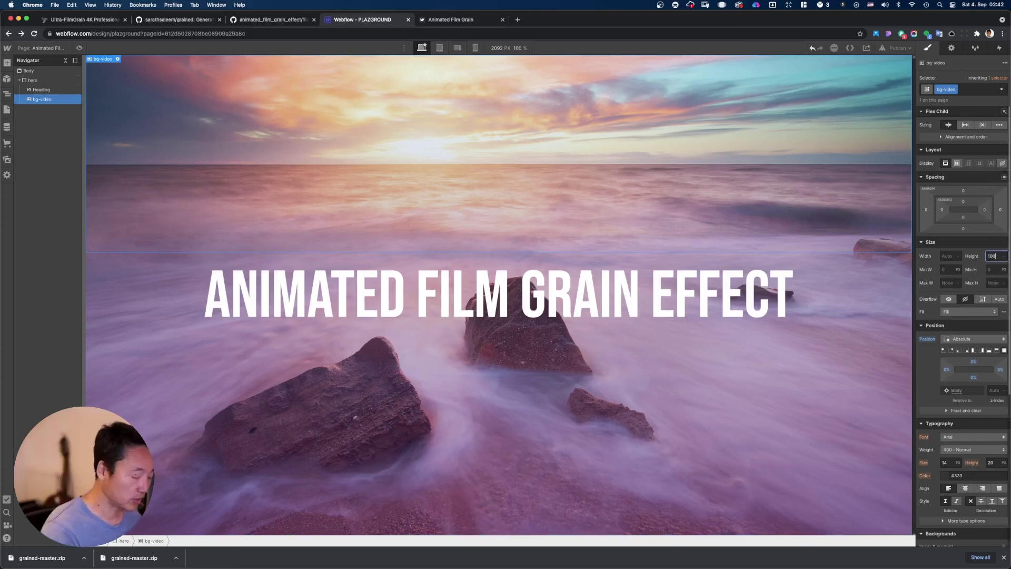
type("vh")
key("Return")
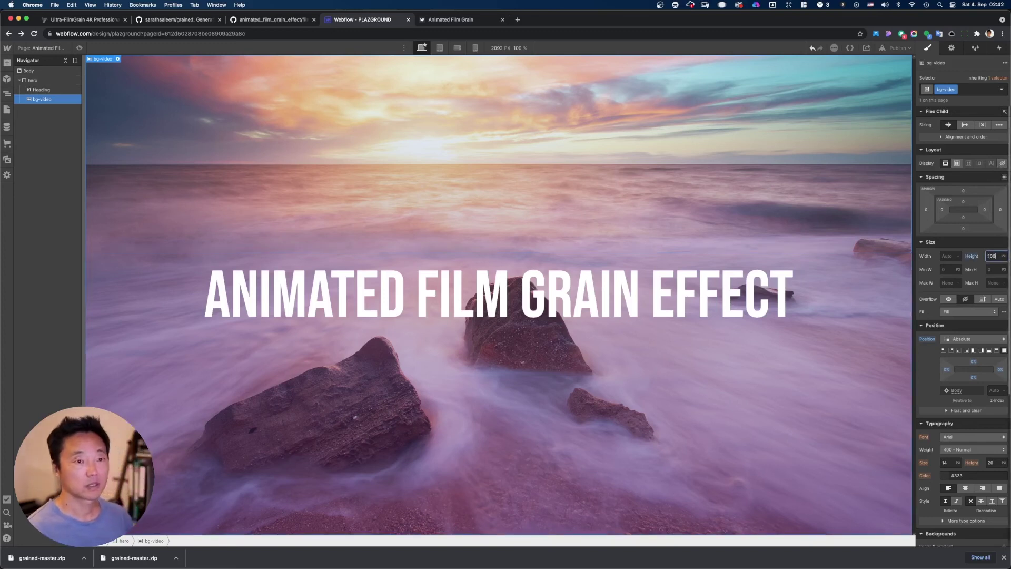
key("shift+Tab")
type("100%")
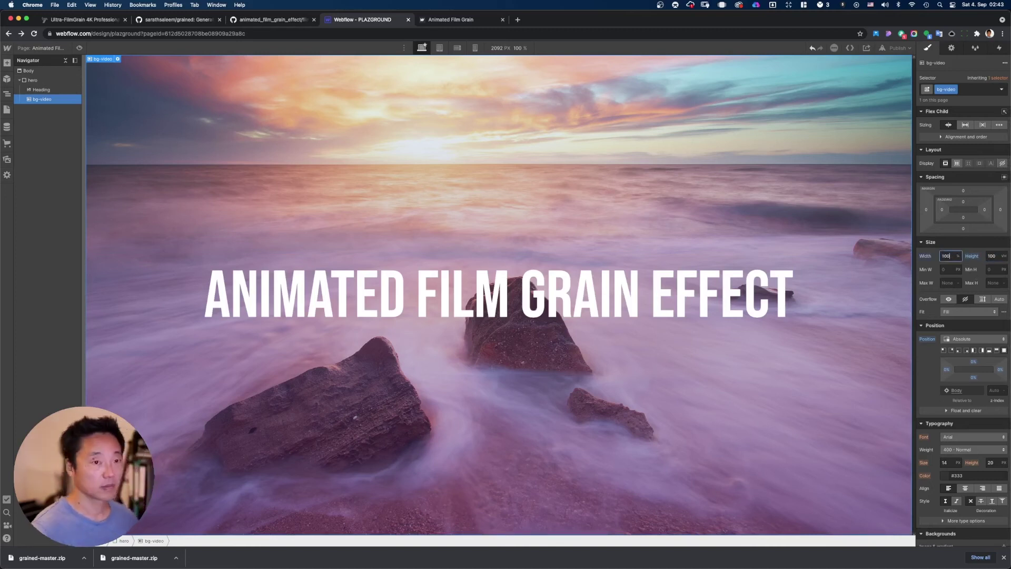
key("Return")
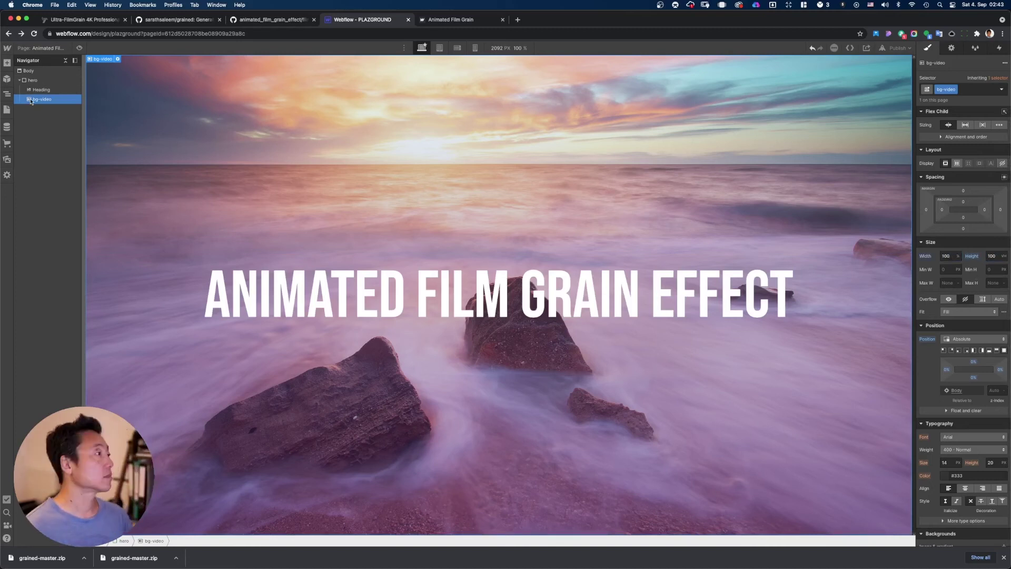
Upload the businesswoman-with-smartphone MP4 from the imgs folder as bg-video's source.
left_click(118, 59)
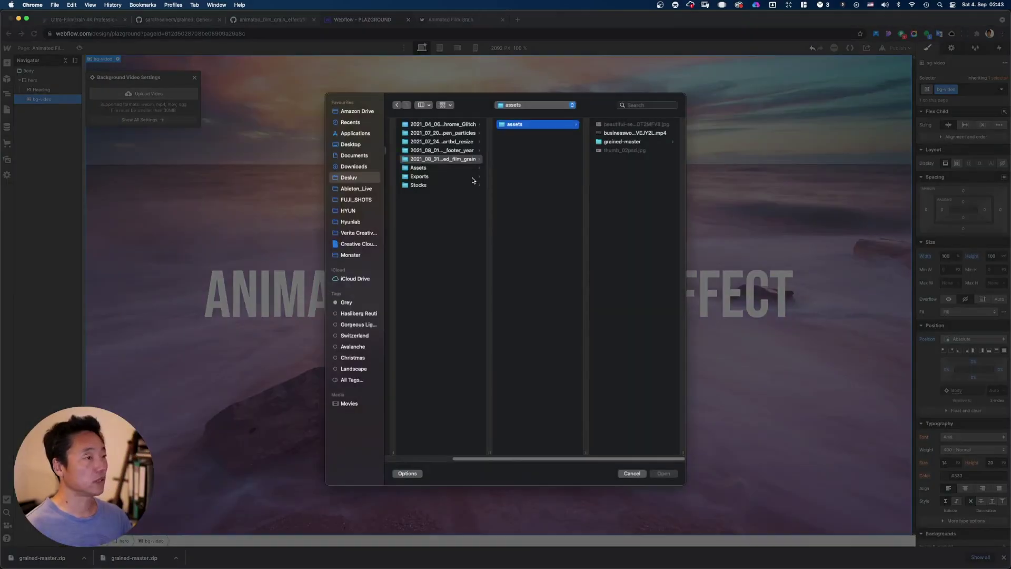
left_click(441, 168)
left_click(444, 260)
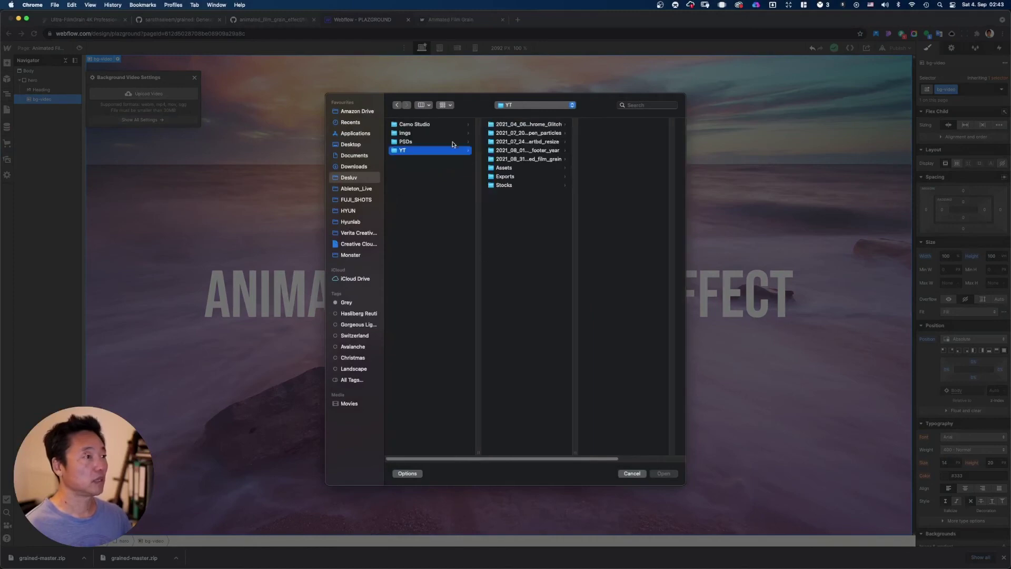
left_click(435, 135)
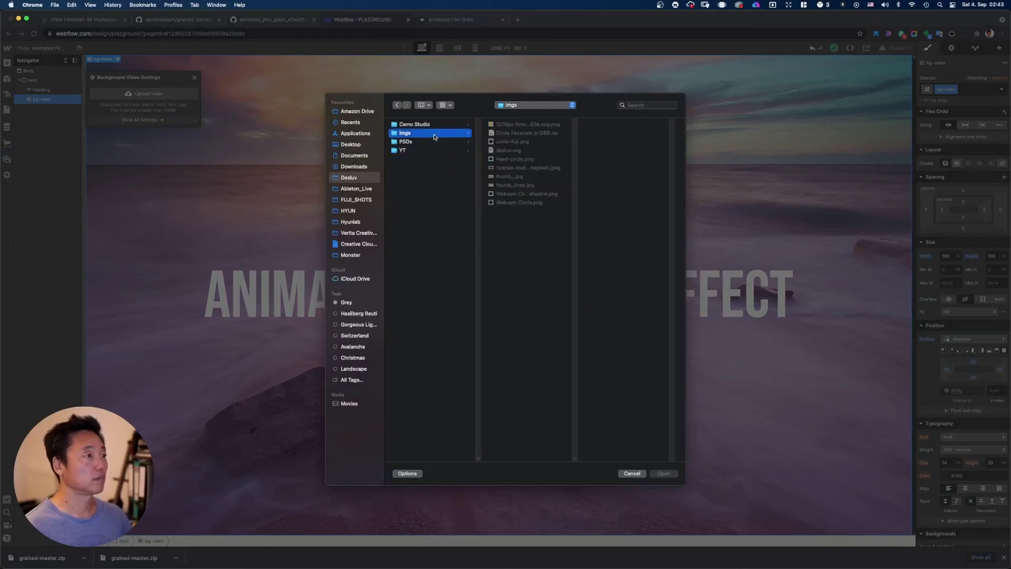
left_click(612, 133)
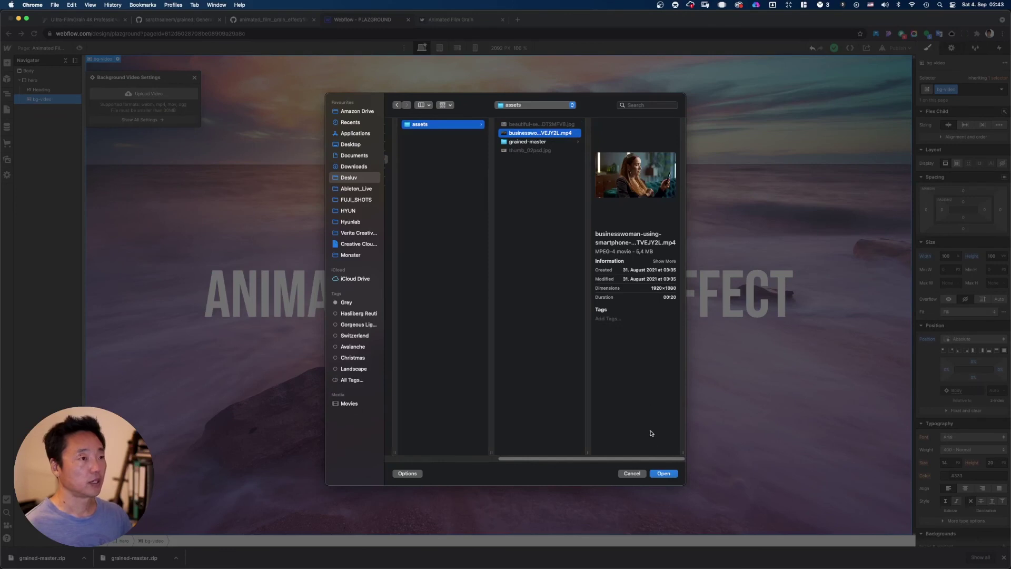
left_click(663, 472)
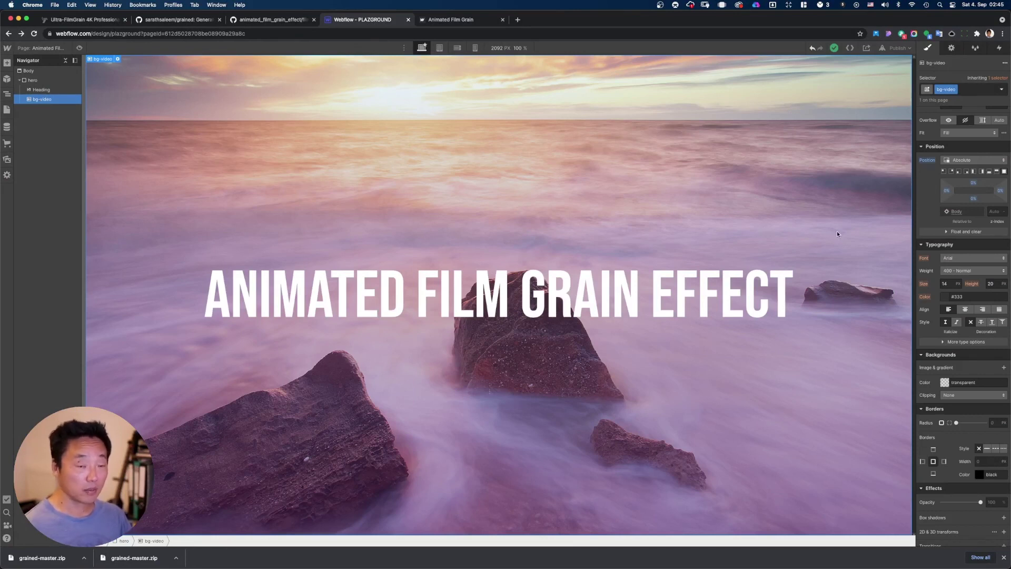
Hide the hero section's seascape background image.
scroll(975, 420, "down", 2)
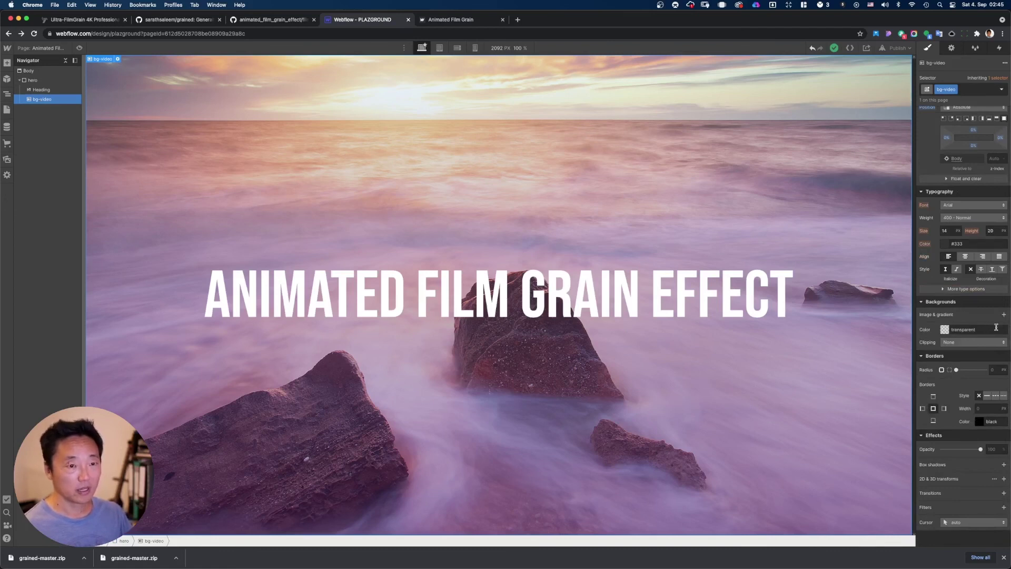
left_click(33, 80)
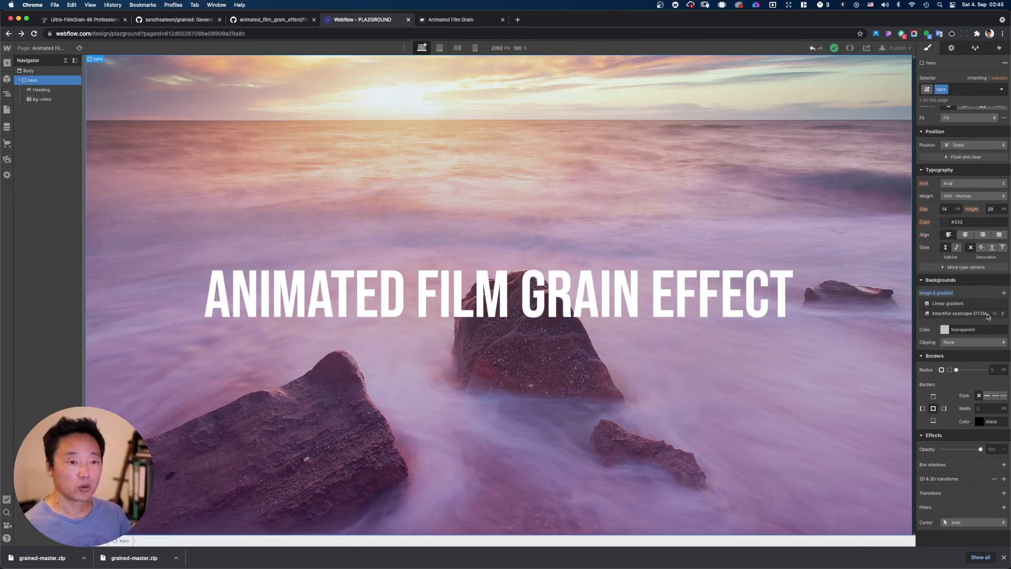
mouse_move(993, 314)
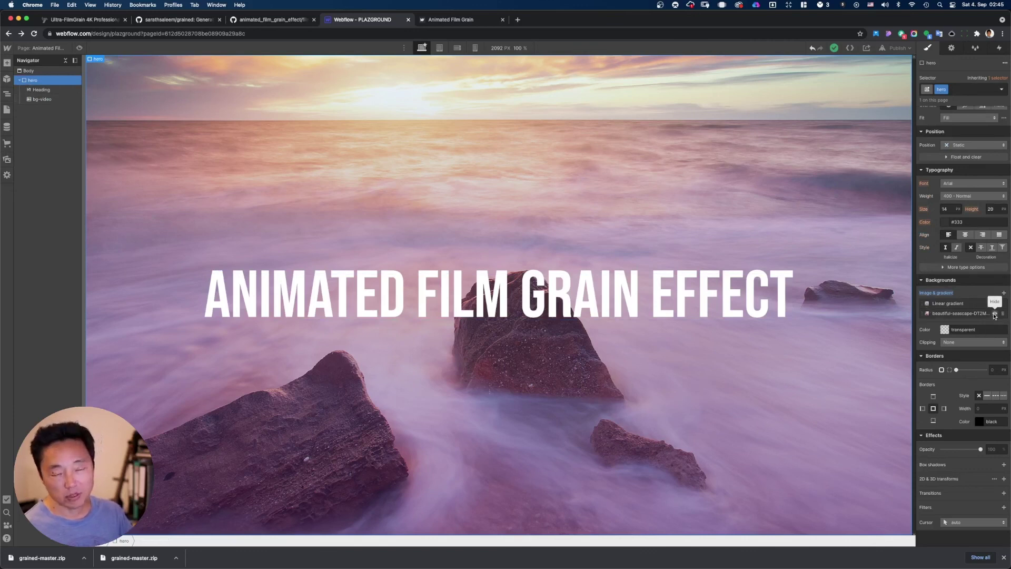
left_click(994, 314)
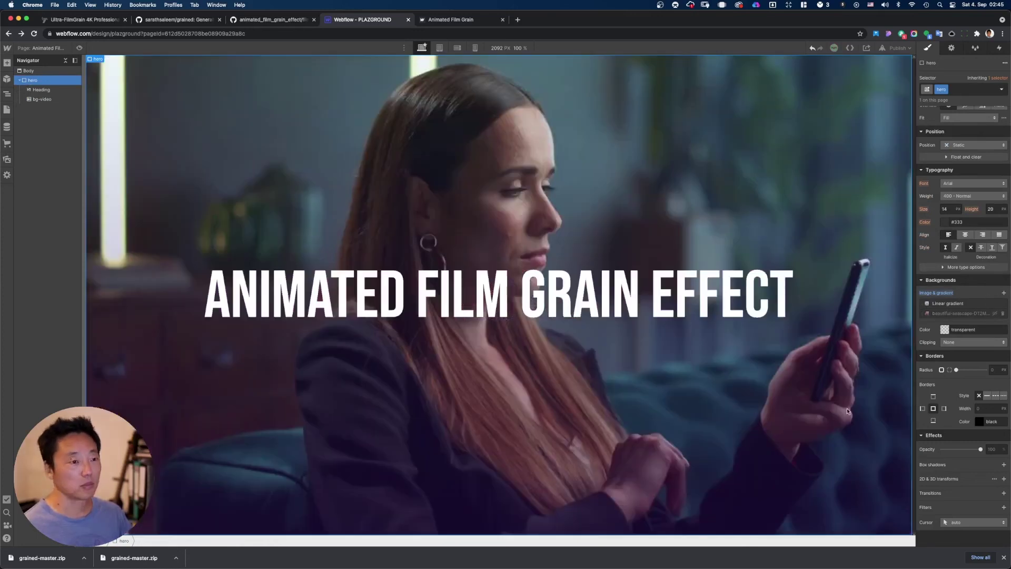
mouse_move(995, 305)
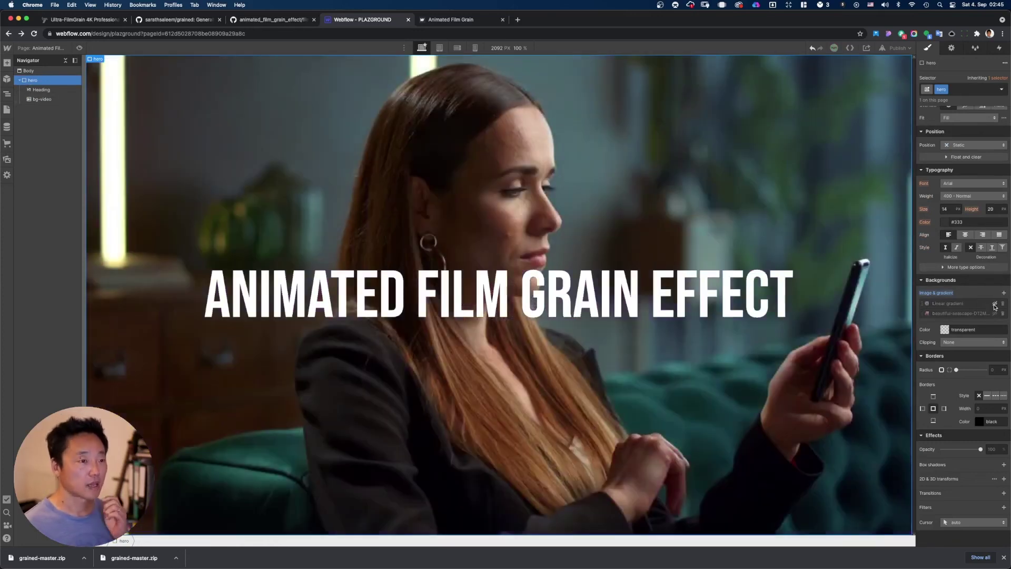
Republish the site to the webflow.io domain and switch to the live page's tab.
left_click(896, 48)
left_click(862, 146)
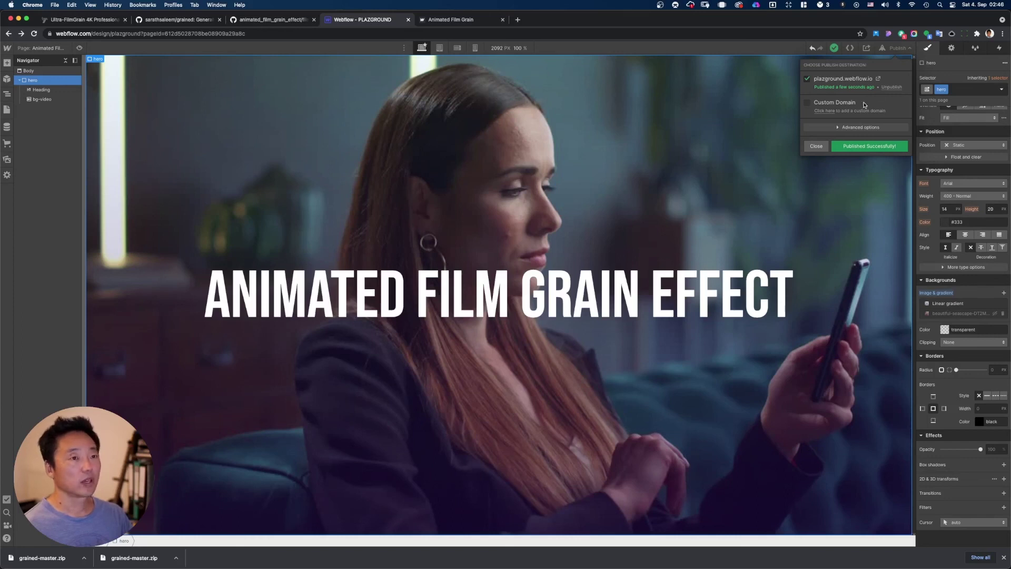
left_click(806, 147)
left_click(445, 20)
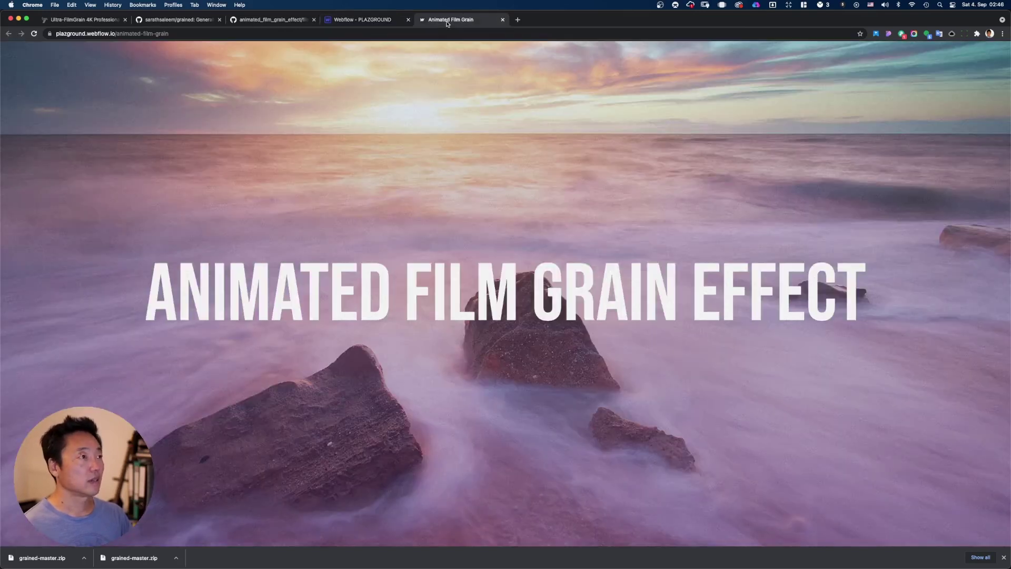
Reload the live plazground.webflow.io Animated Film Grain page.
left_click(34, 33)
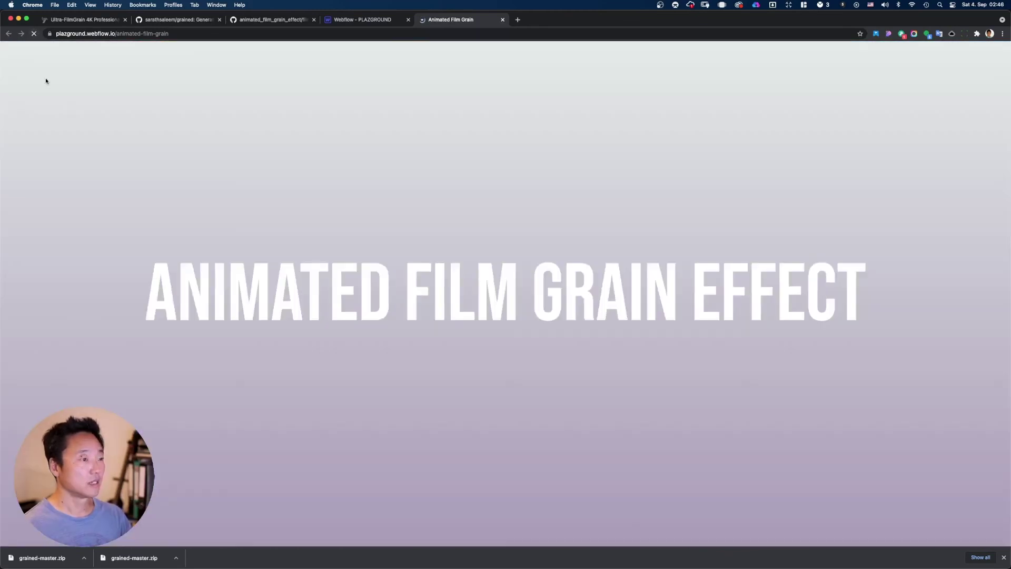